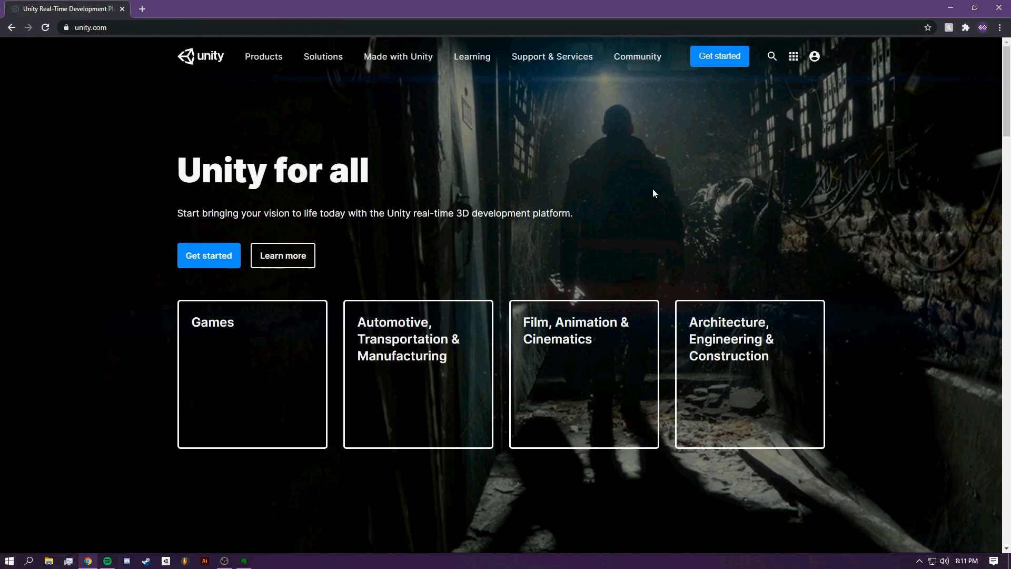
Download the Windows Unity Hub installer for the free Personal plan through the returning-users option, accepting the terms
{"action": "left_click", "coordinate": [731, 50]}
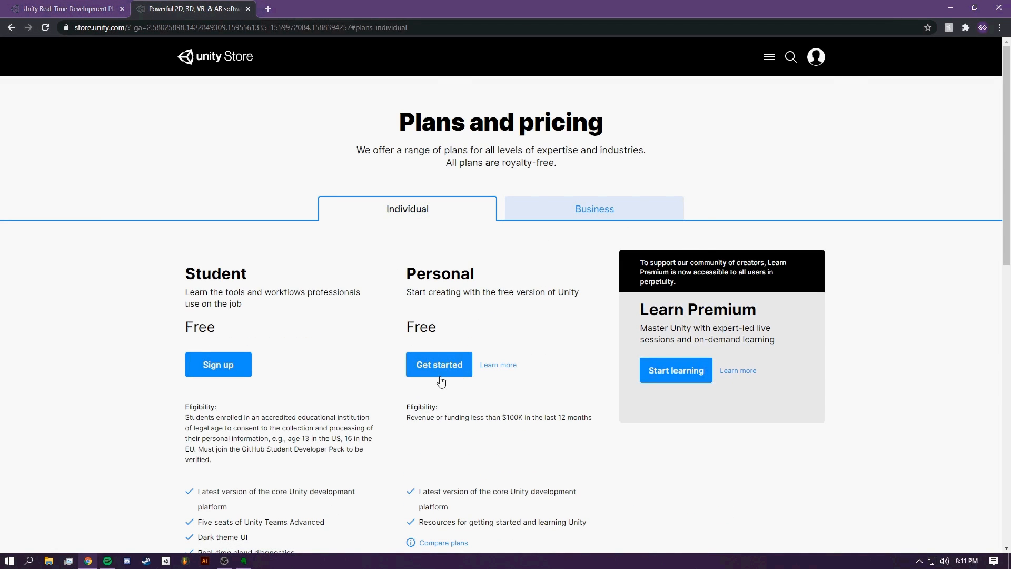
{"action": "left_click", "coordinate": [444, 365]}
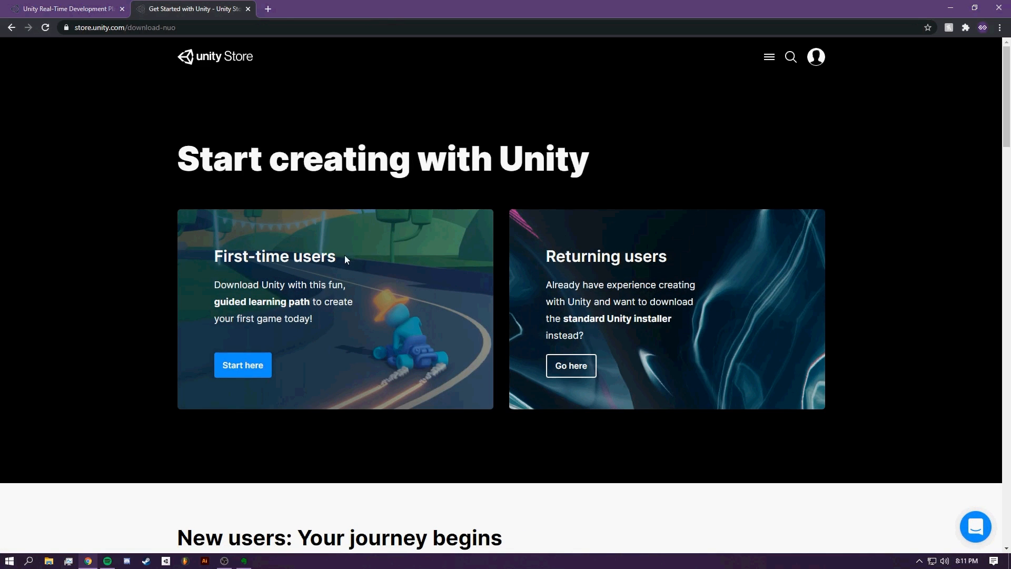
{"action": "left_click", "coordinate": [237, 365]}
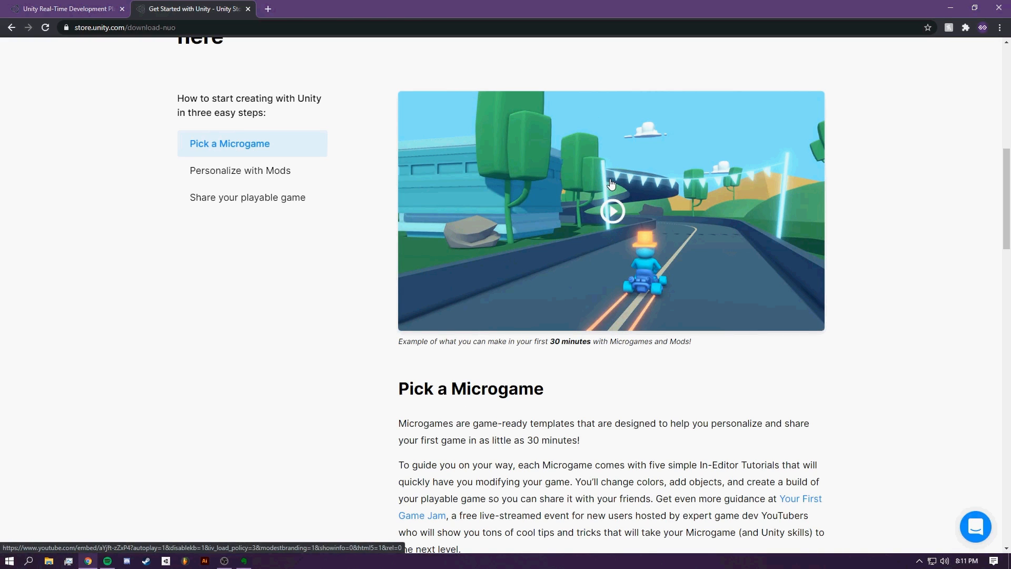
{"action": "scroll", "coordinate": [626, 188], "scroll_direction": "up", "scroll_amount": 10}
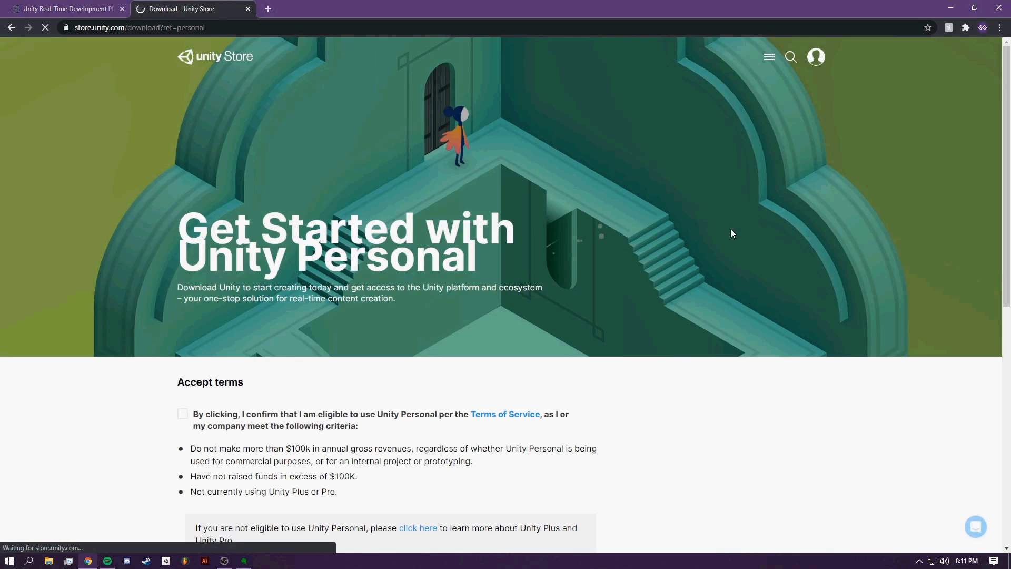
{"action": "scroll", "coordinate": [742, 226], "scroll_direction": "down", "scroll_amount": 6}
{"action": "left_click", "coordinate": [255, 270]}
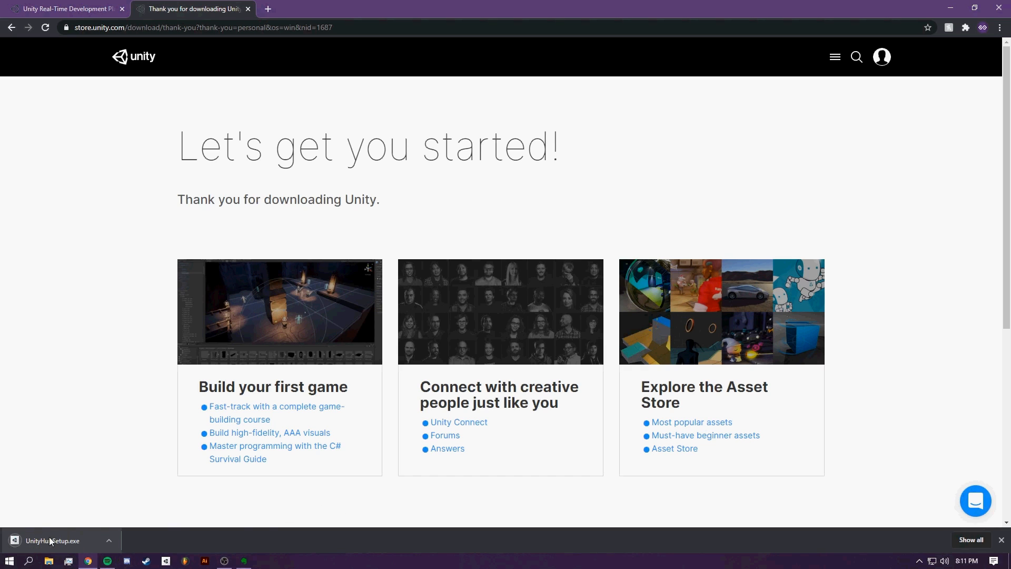
Launch the installed Unity Hub by searching for "unity" and close the web browser
{"action": "key", "text": "super"}
{"action": "type", "text": "unity"}
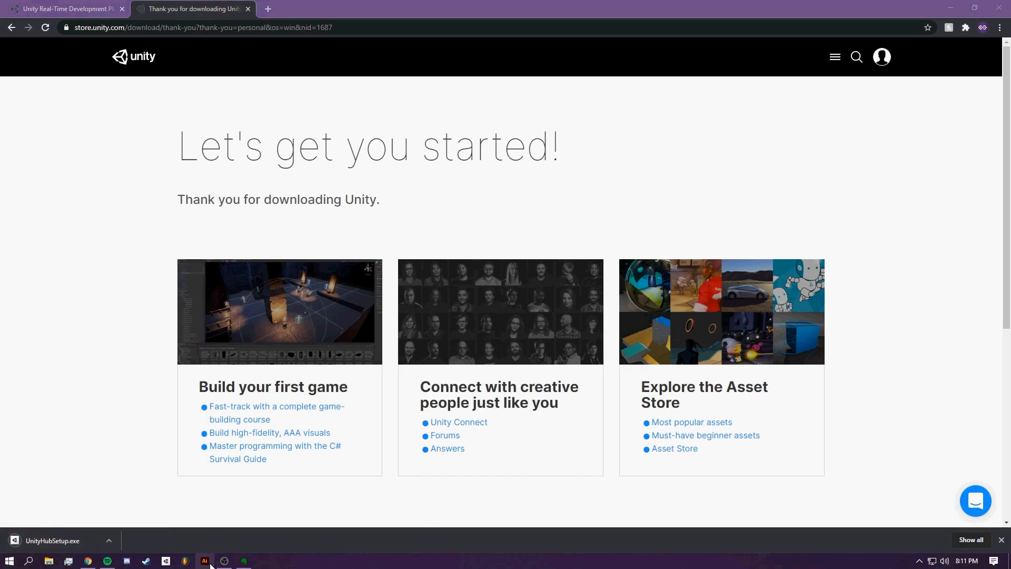
{"action": "key", "text": "Return"}
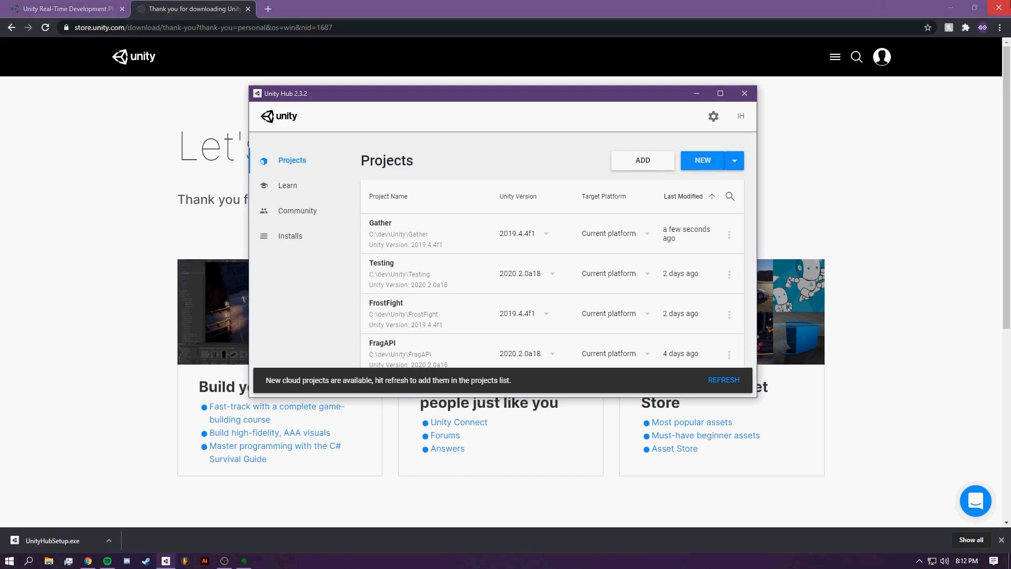
{"action": "left_click", "coordinate": [999, 7]}
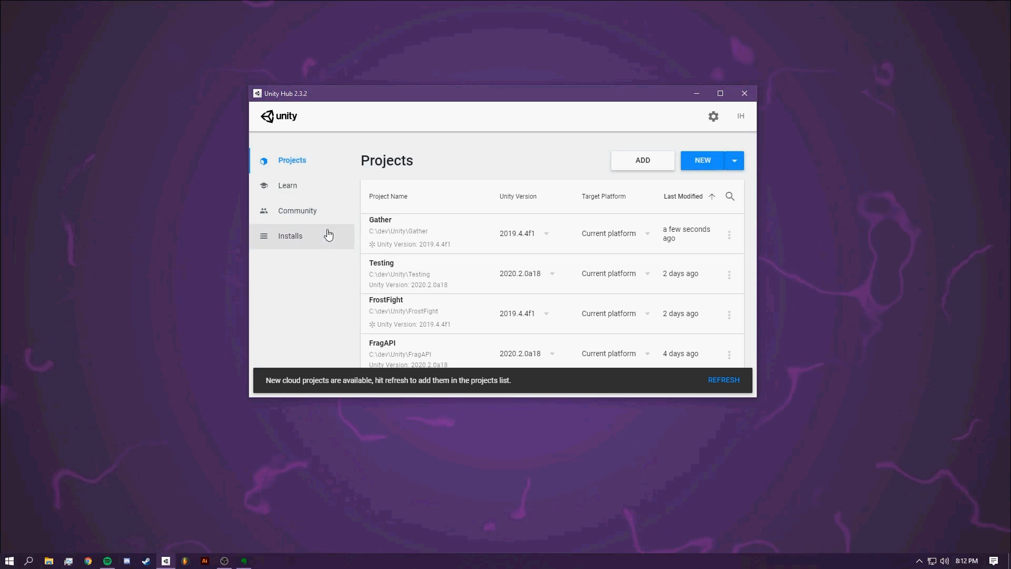
Install Unity 2019.4.5f1 (LTS) with Windows Build Support (IL2CPP) and Documentation, leaving out Microsoft Visual Studio Community 2019
{"action": "left_click", "coordinate": [290, 236]}
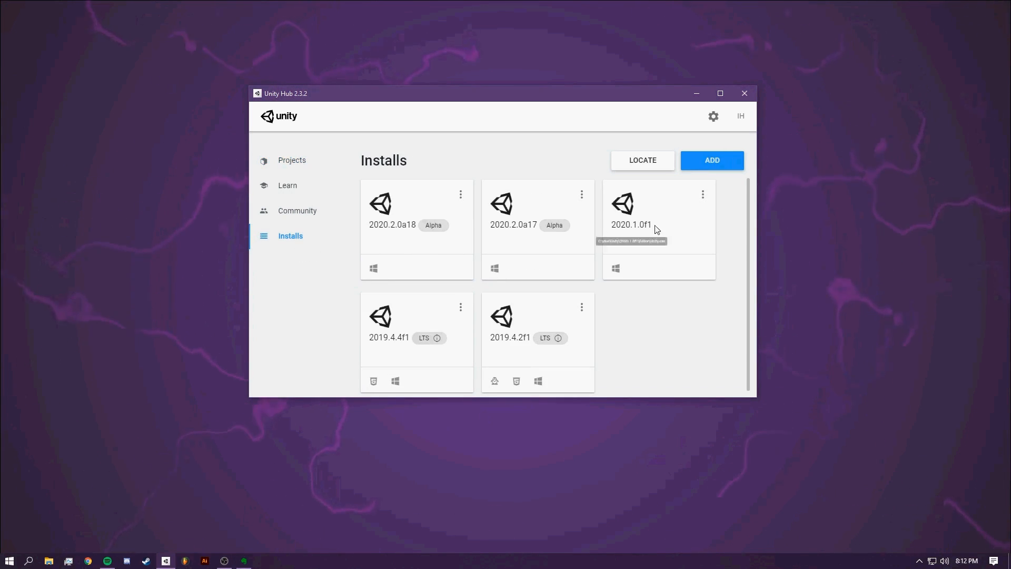
{"action": "left_click", "coordinate": [727, 160]}
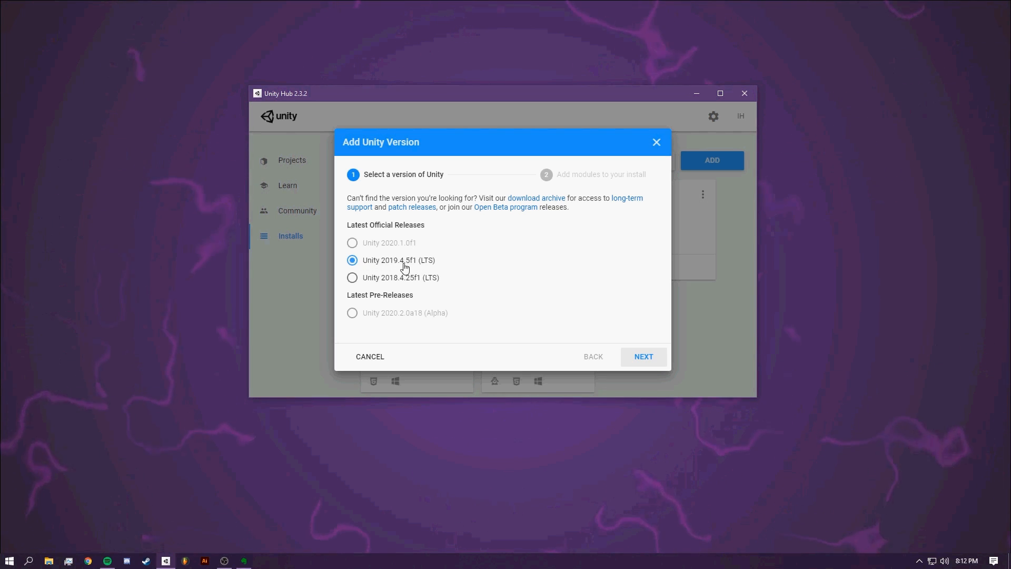
{"action": "left_click", "coordinate": [641, 358]}
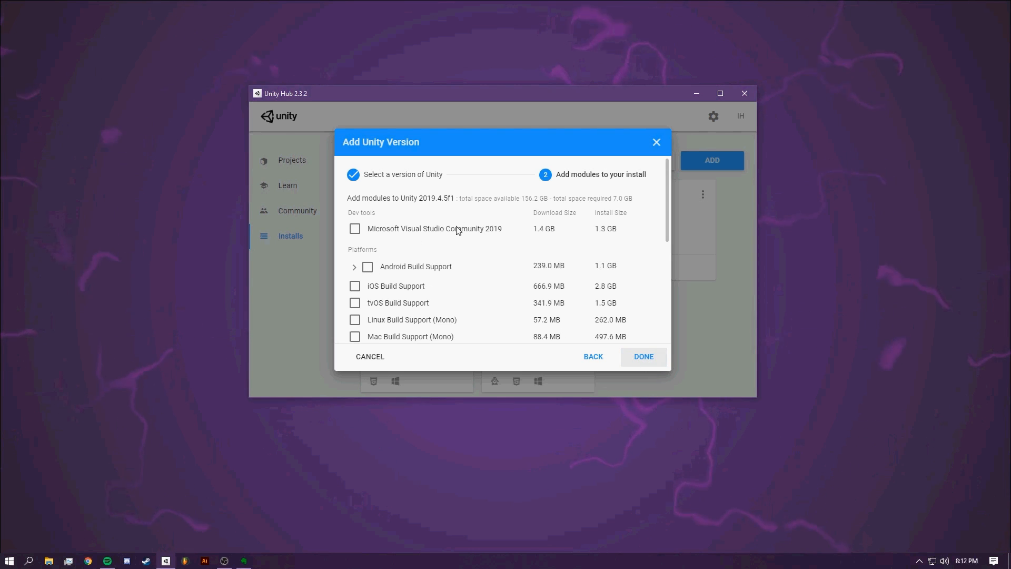
{"action": "left_click", "coordinate": [350, 229]}
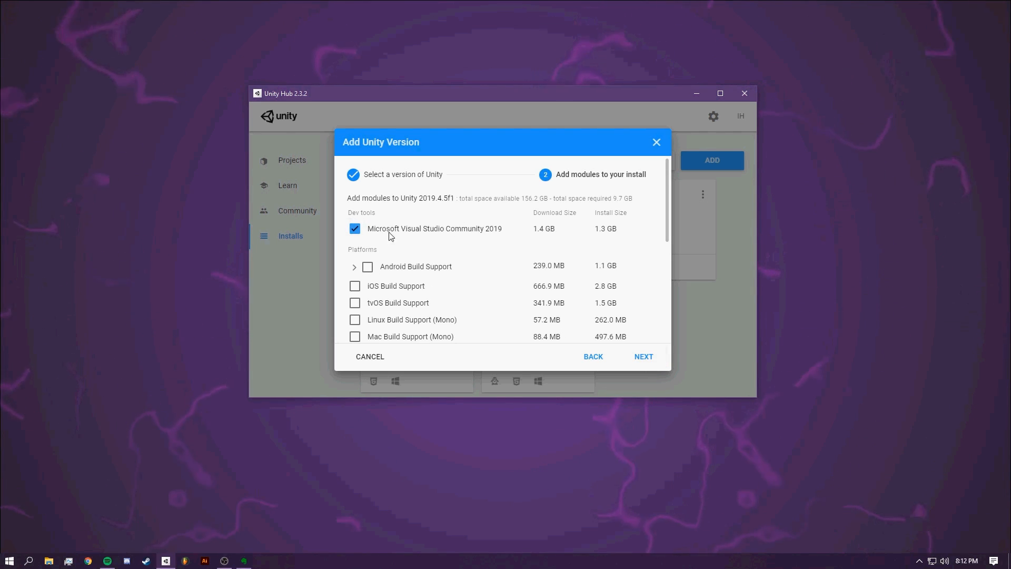
{"action": "left_click", "coordinate": [362, 231]}
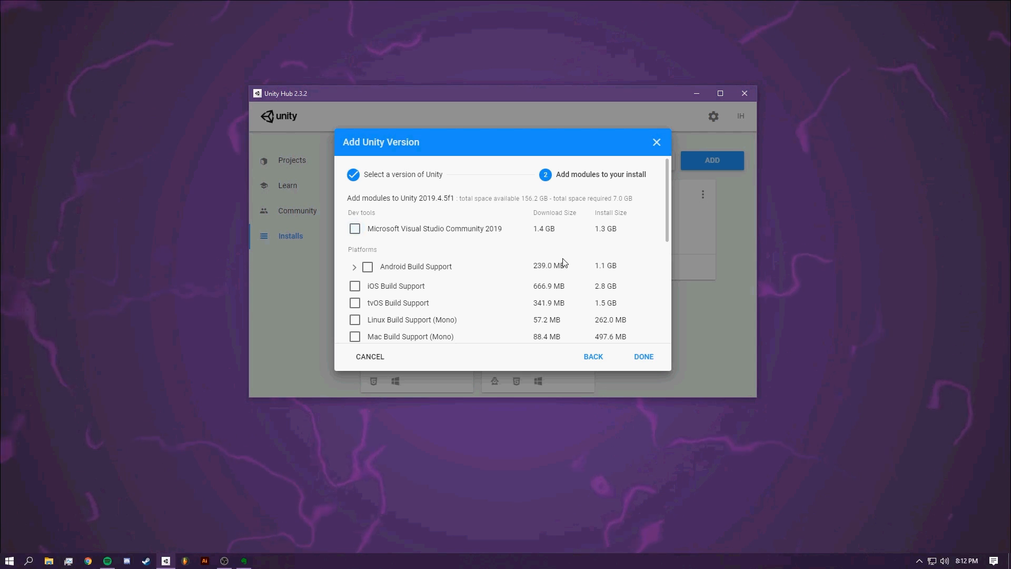
{"action": "scroll", "coordinate": [564, 266], "scroll_direction": "down", "scroll_amount": 2}
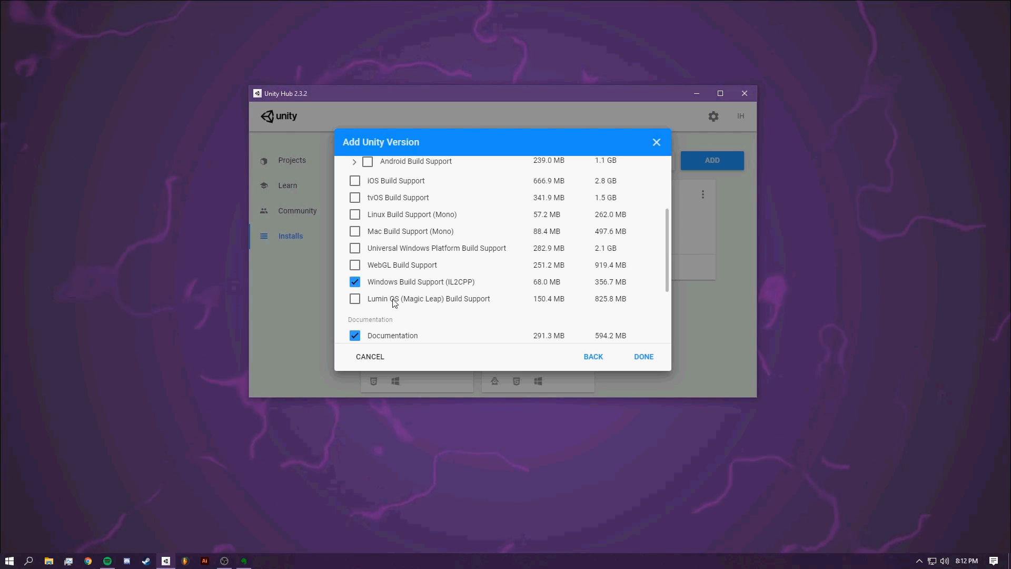
{"action": "left_click", "coordinate": [643, 356]}
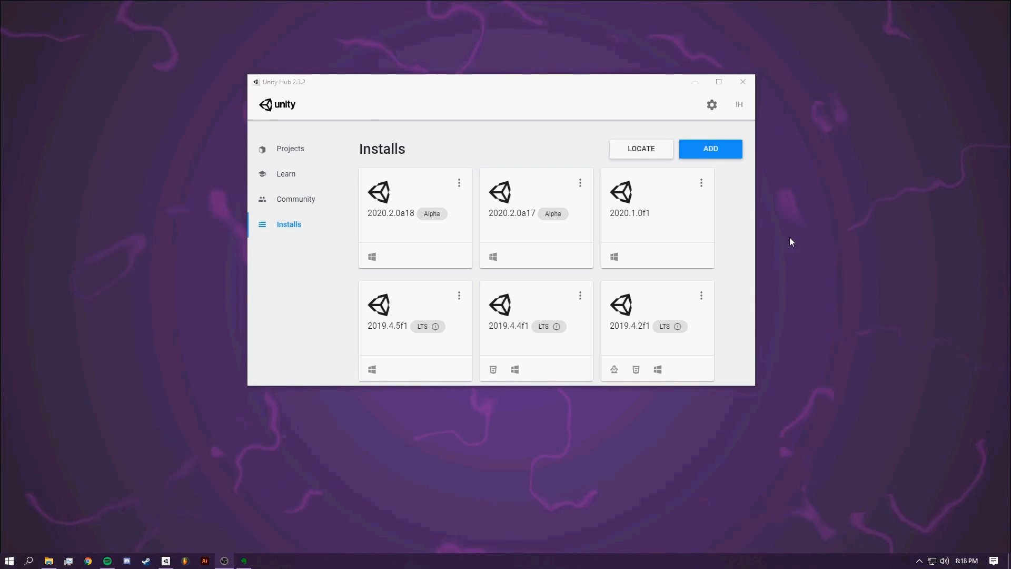
Check the license management page in the Unity Hub preferences and return to the projects list
{"action": "mouse_move", "coordinate": [607, 87]}
{"action": "left_mouse_down"}
{"action": "mouse_move", "coordinate": [578, 50]}
{"action": "mouse_move", "coordinate": [618, 79]}
{"action": "left_mouse_up"}
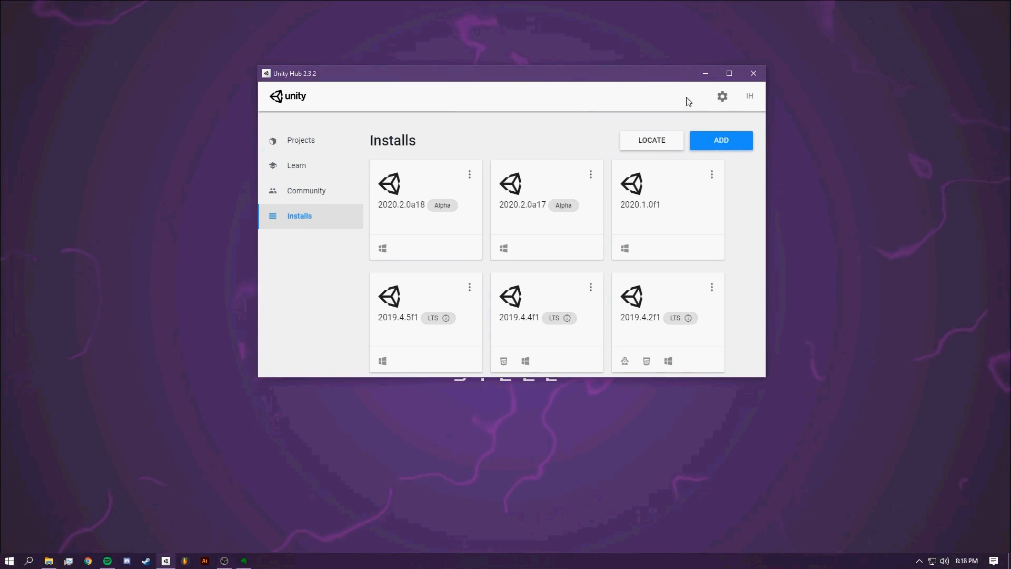
{"action": "left_click", "coordinate": [722, 97]}
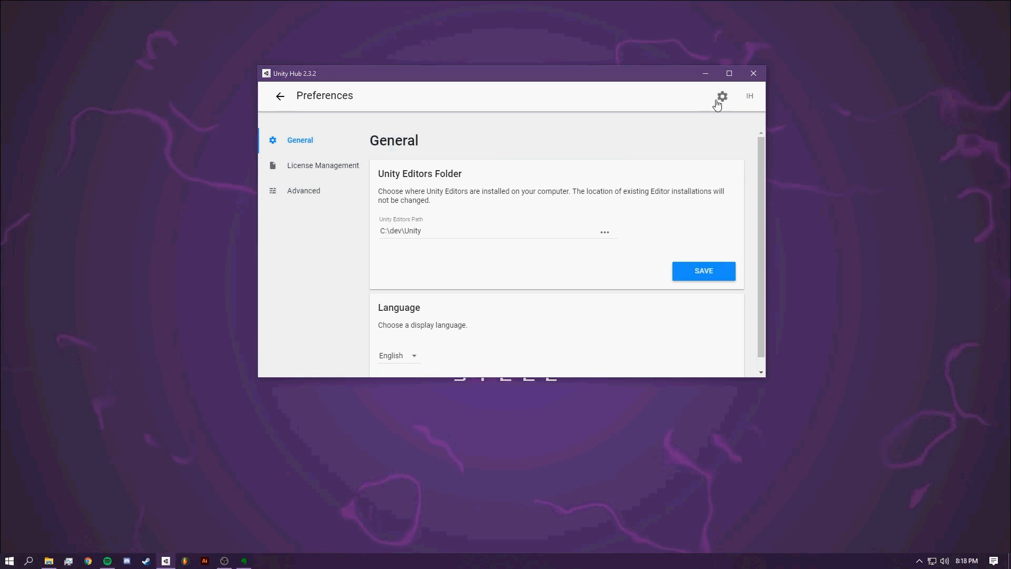
{"action": "left_click", "coordinate": [315, 170]}
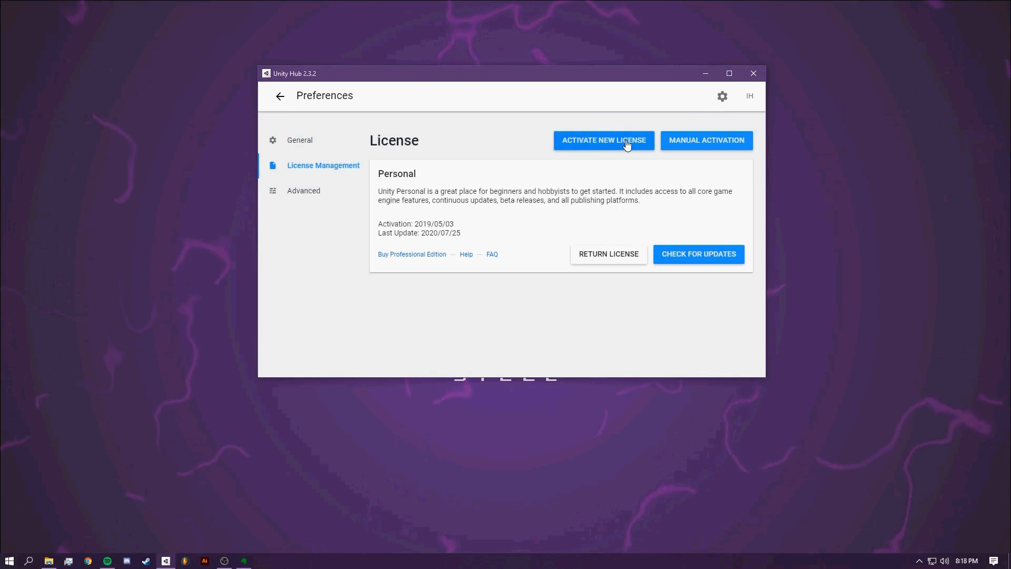
{"action": "left_click", "coordinate": [280, 96]}
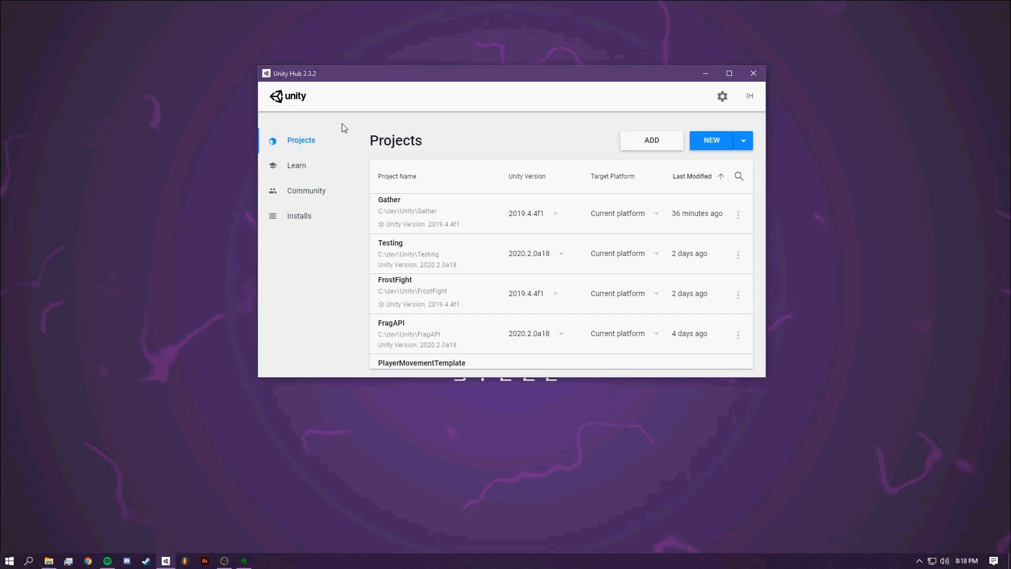
{"action": "left_click_drag", "start_coordinate": [472, 81], "coordinate": [490, 104]}
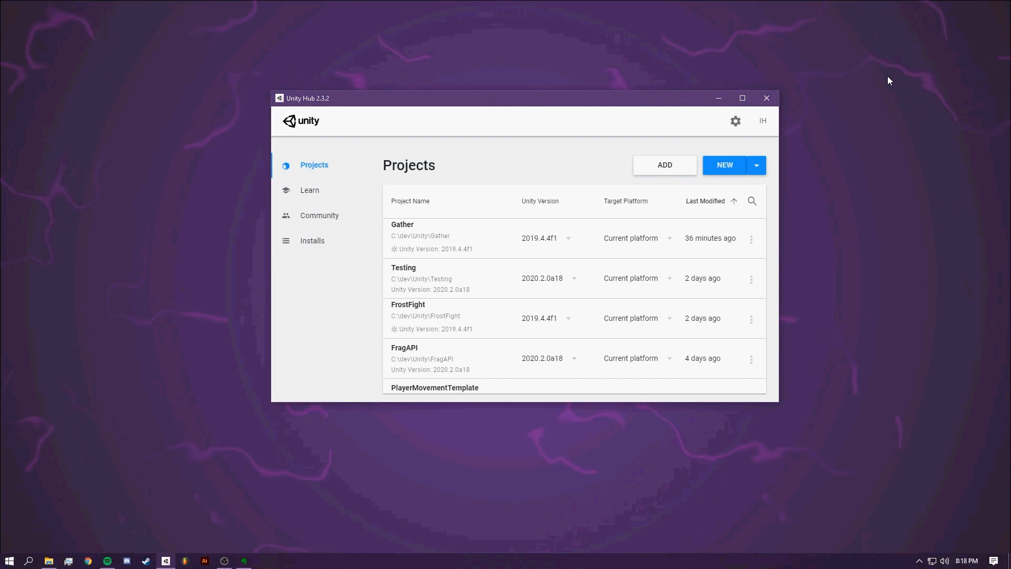
{"action": "left_click", "coordinate": [324, 241]}
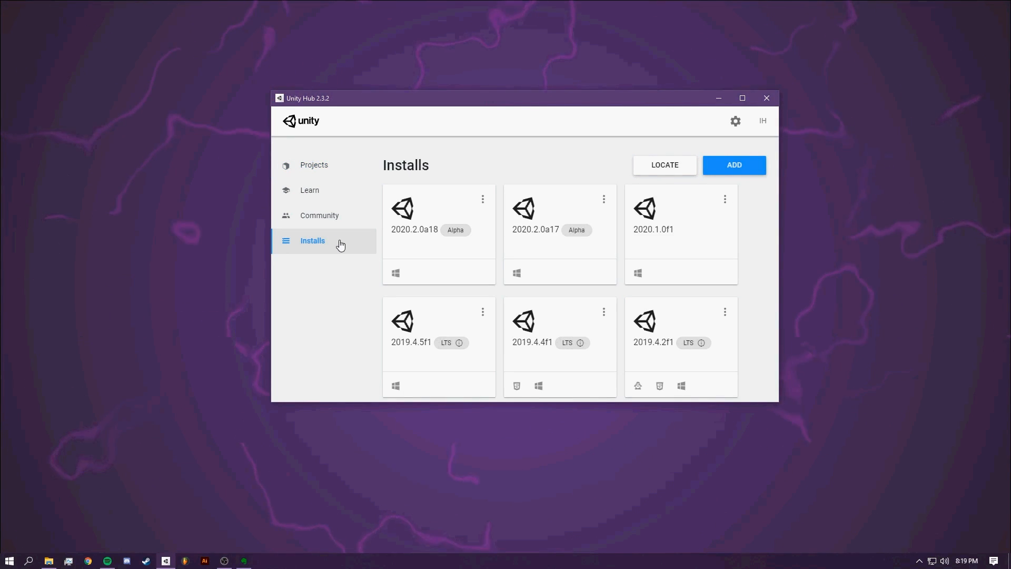
{"action": "left_click", "coordinate": [317, 171]}
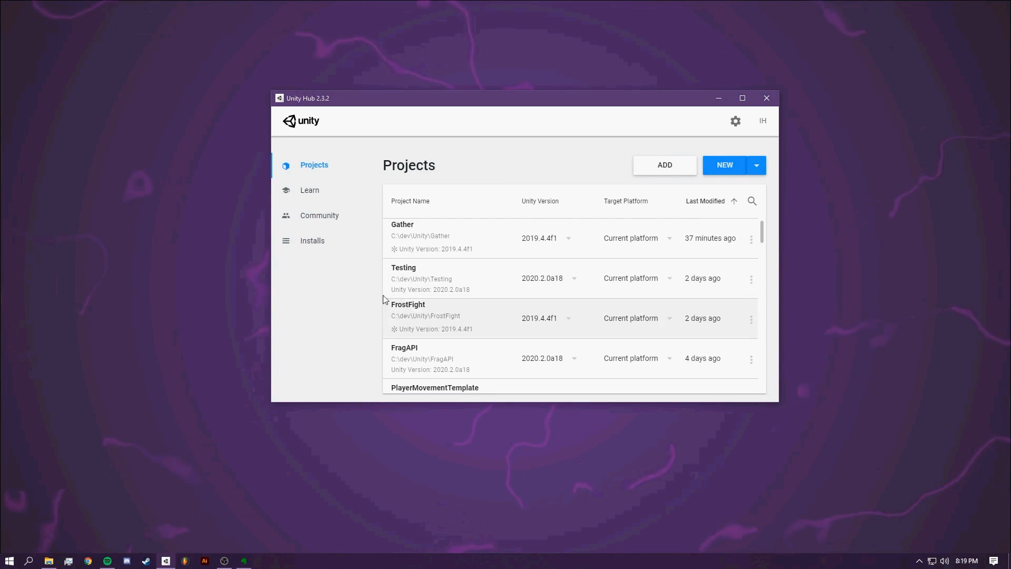
{"action": "left_click", "coordinate": [345, 238]}
{"action": "left_click", "coordinate": [329, 168]}
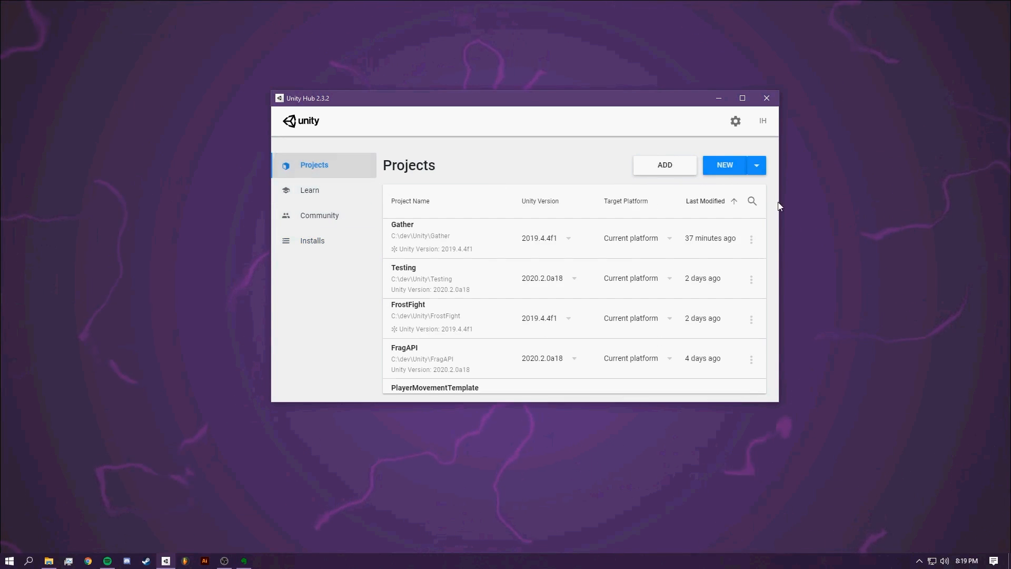
Start a new project with Unity version 2019.4.5f1 using the 3D template
{"action": "left_click", "coordinate": [757, 167]}
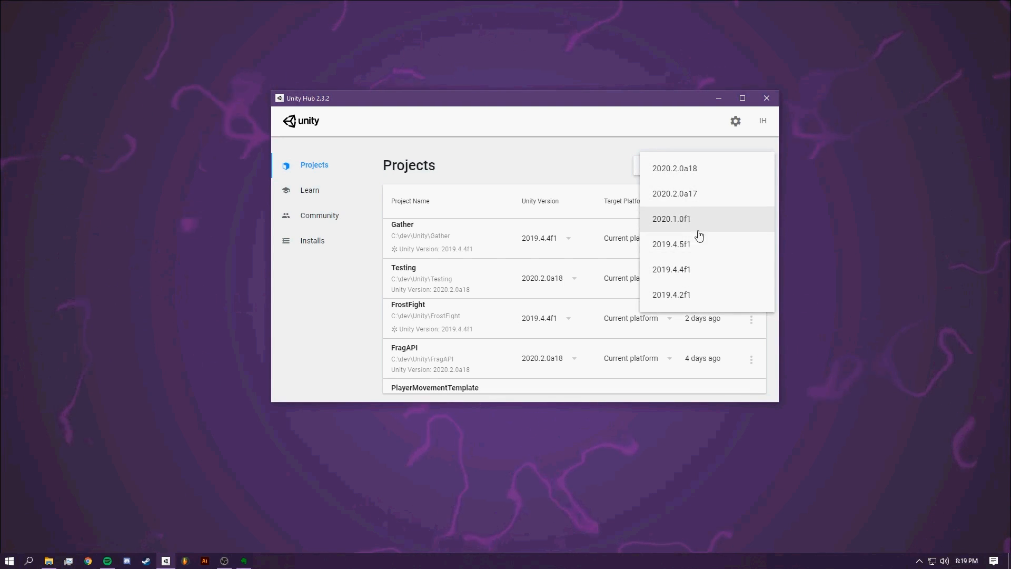
{"action": "left_click", "coordinate": [672, 244]}
{"action": "left_click_drag", "start_coordinate": [474, 117], "coordinate": [515, 126]}
{"action": "triple_click", "coordinate": [579, 182]}
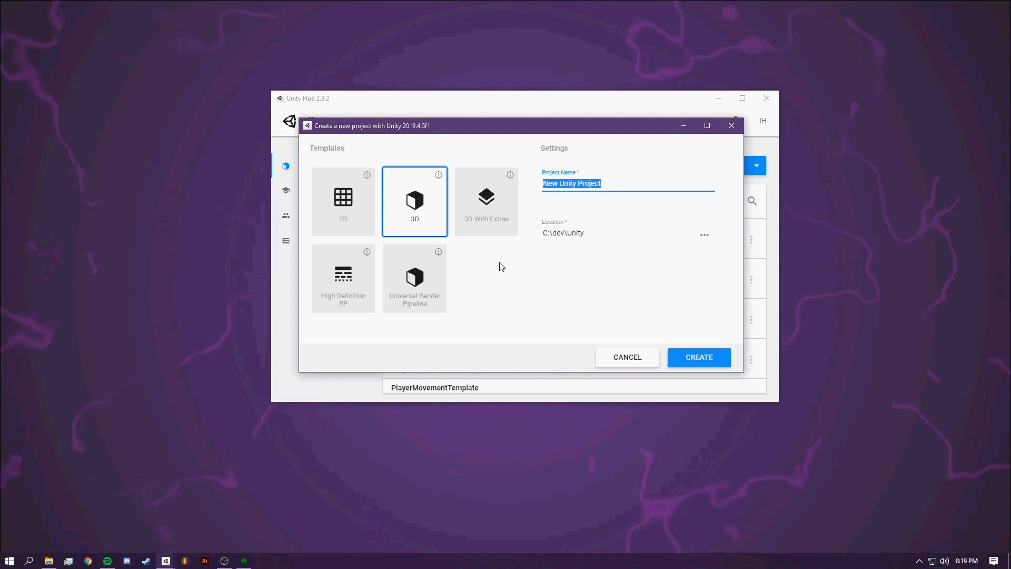
{"action": "left_click", "coordinate": [421, 230]}
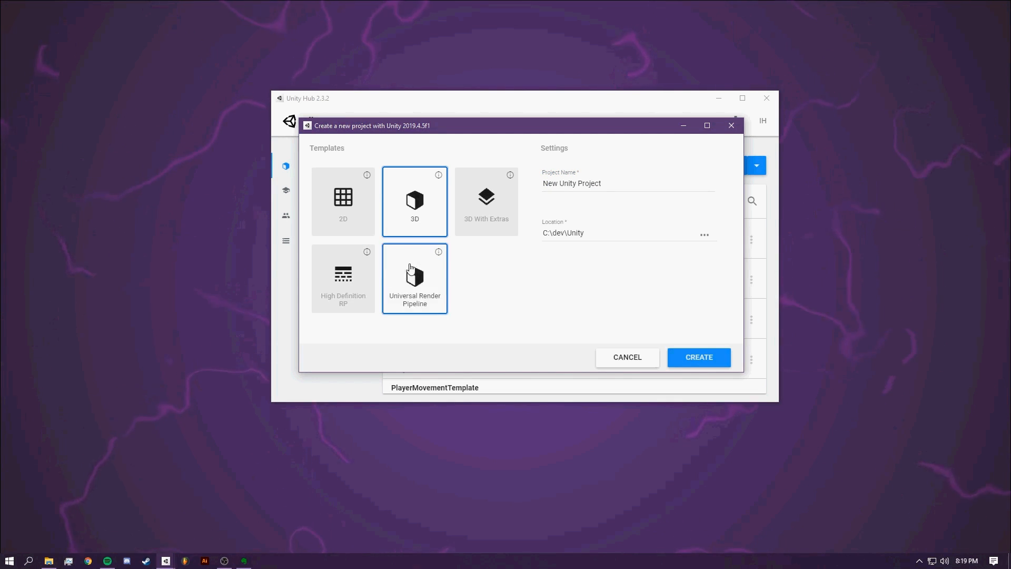
Name the new project Tutorial Series, keep its location at C:\dev\Unity, and create it
{"action": "left_click", "coordinate": [629, 188]}
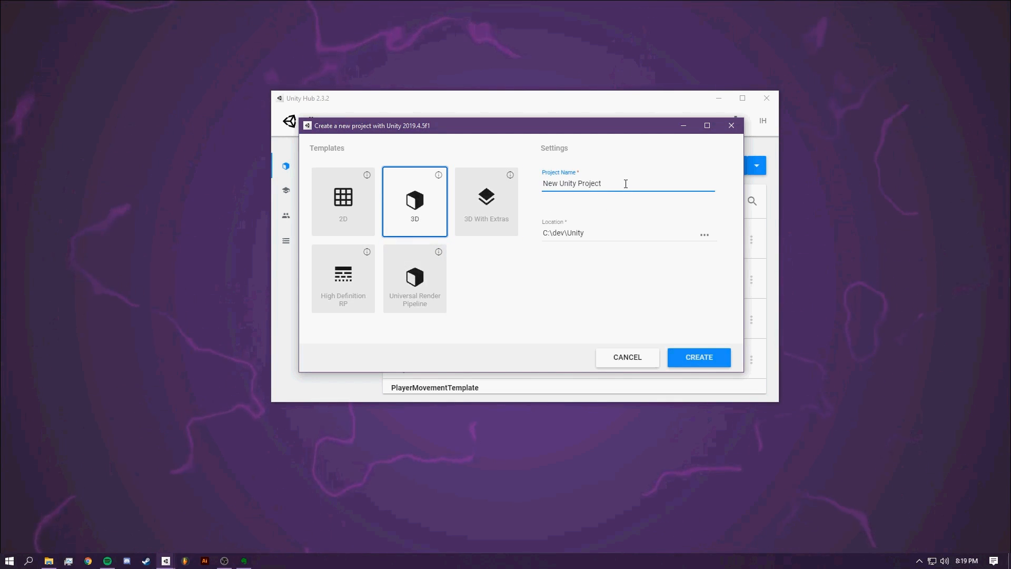
{"action": "key", "text": "ctrl+a"}
{"action": "key", "text": "BackSpace"}
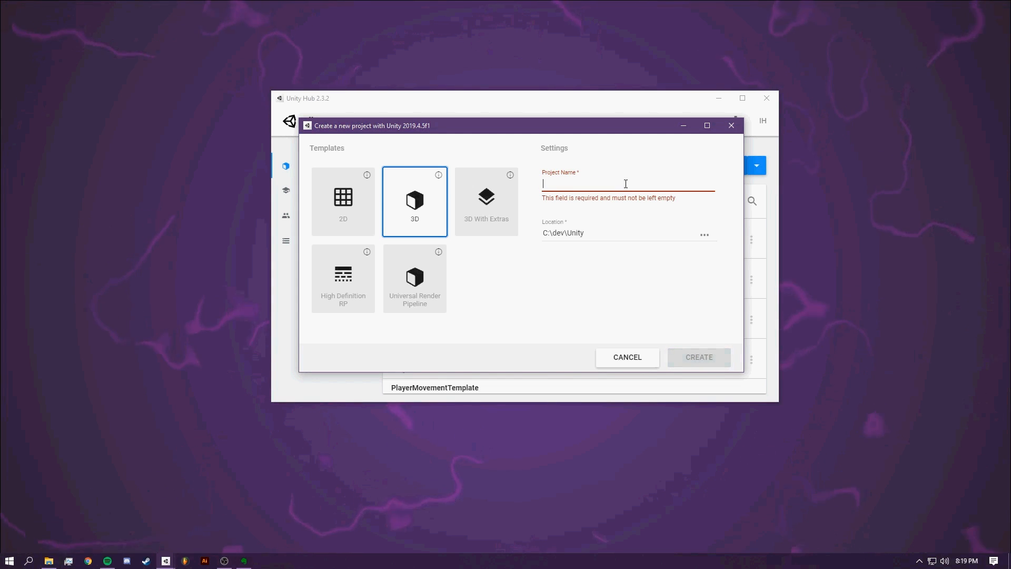
{"action": "type", "text": "Tutorial Series"}
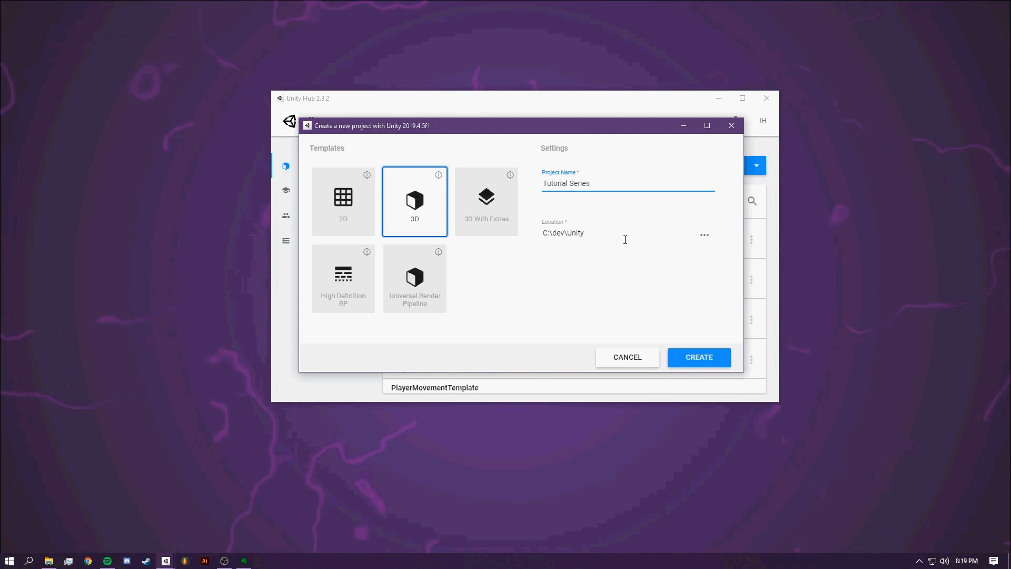
{"action": "left_click", "coordinate": [714, 360]}
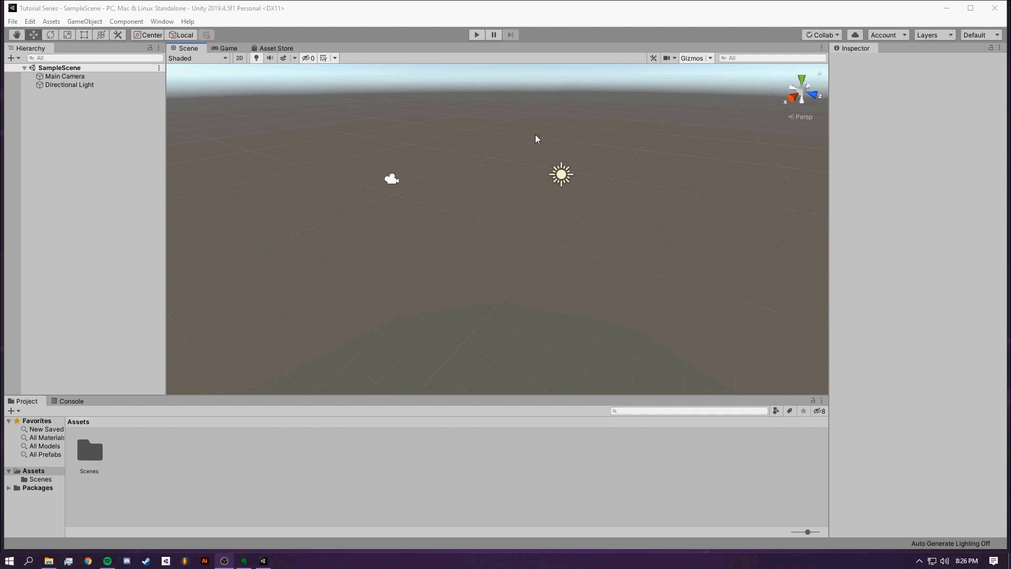
Examine the Main Camera and Directional Light in the sample scene, along with their transforms and component settings
{"action": "right_click_drag", "start_coordinate": [521, 217], "coordinate": [524, 198]}
{"action": "left_click_drag", "start_coordinate": [526, 147], "coordinate": [591, 213]}
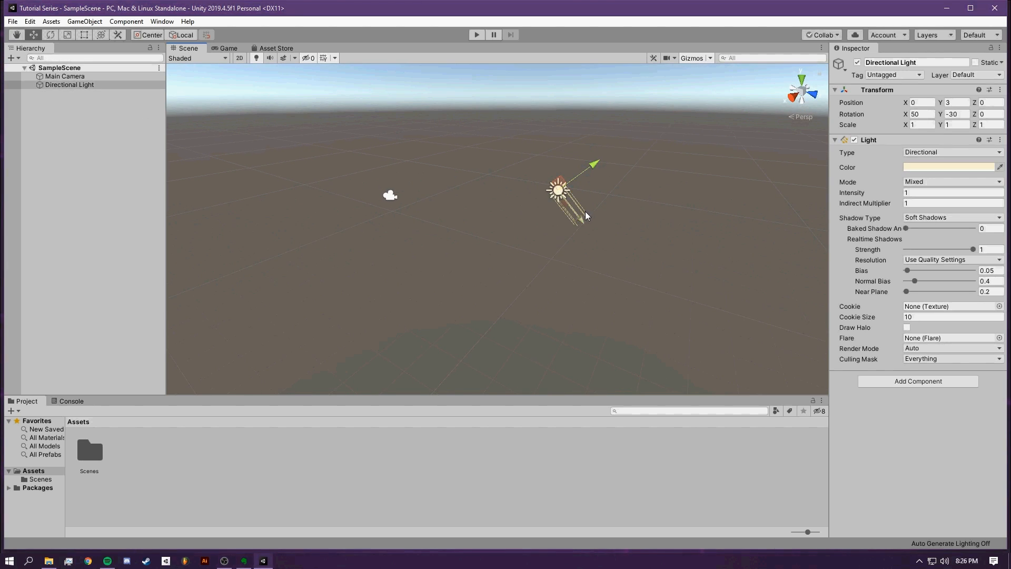
{"action": "left_click", "coordinate": [390, 195]}
{"action": "left_click", "coordinate": [401, 216]}
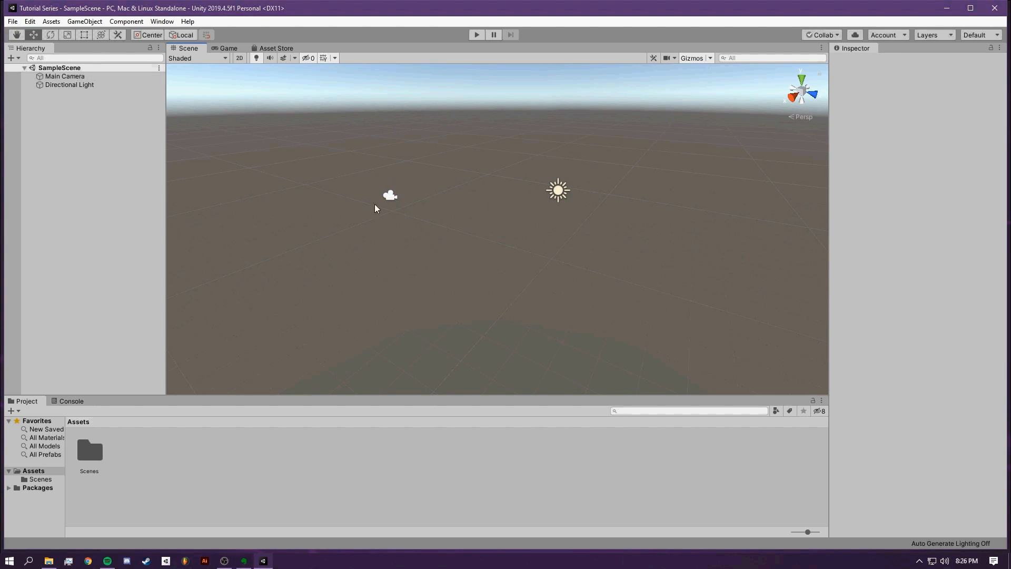
{"action": "left_click", "coordinate": [80, 77]}
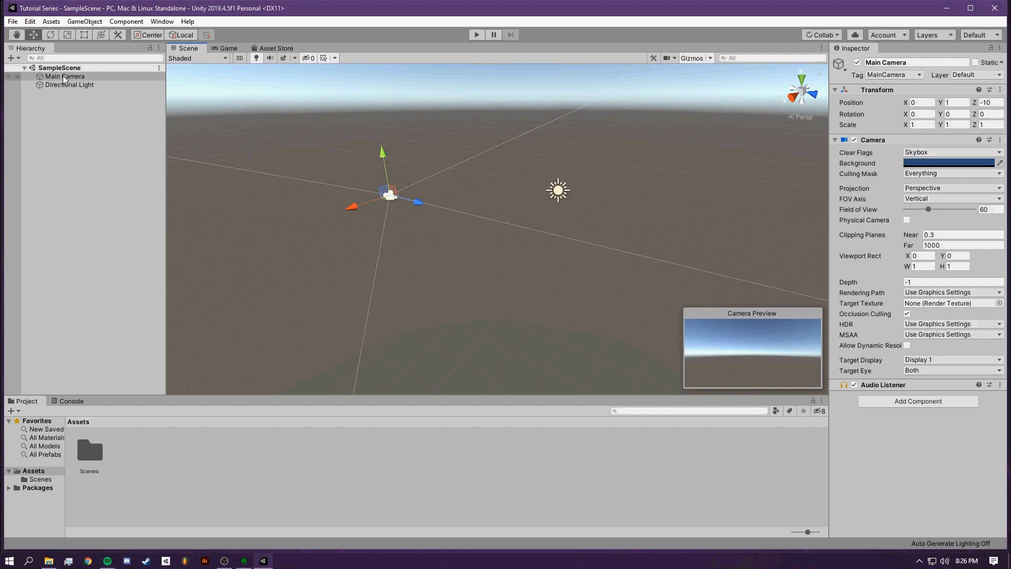
{"action": "left_click", "coordinate": [88, 84]}
{"action": "left_click", "coordinate": [87, 78]}
{"action": "left_click", "coordinate": [87, 85]}
{"action": "left_click", "coordinate": [86, 78]}
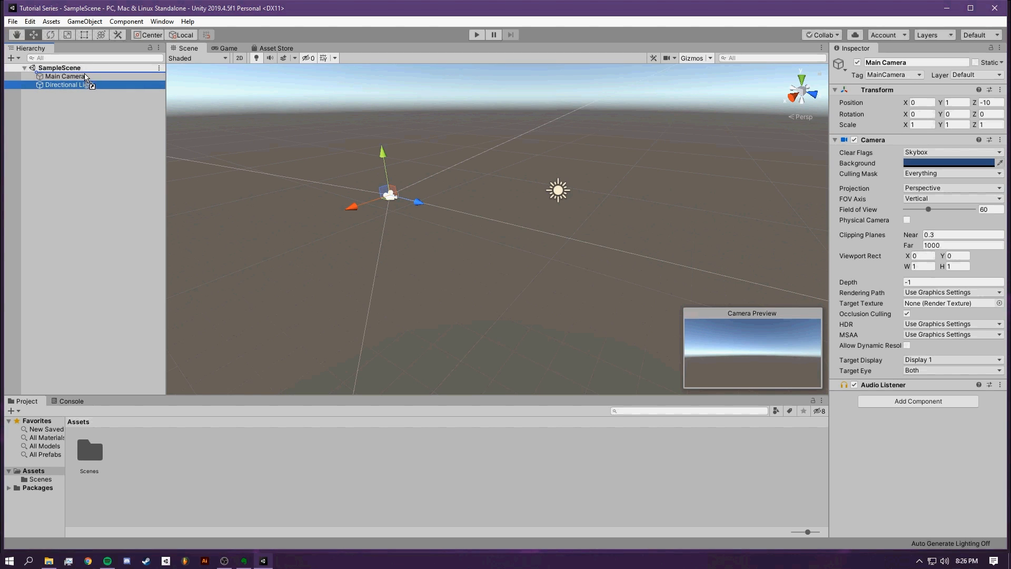
Make the Directional Light a child of the Main Camera and move the camera along Z to about -10.9
{"action": "left_click_drag", "start_coordinate": [87, 78], "coordinate": [86, 79]}
{"action": "left_click", "coordinate": [39, 77]}
{"action": "left_click_drag", "start_coordinate": [413, 203], "coordinate": [407, 197]}
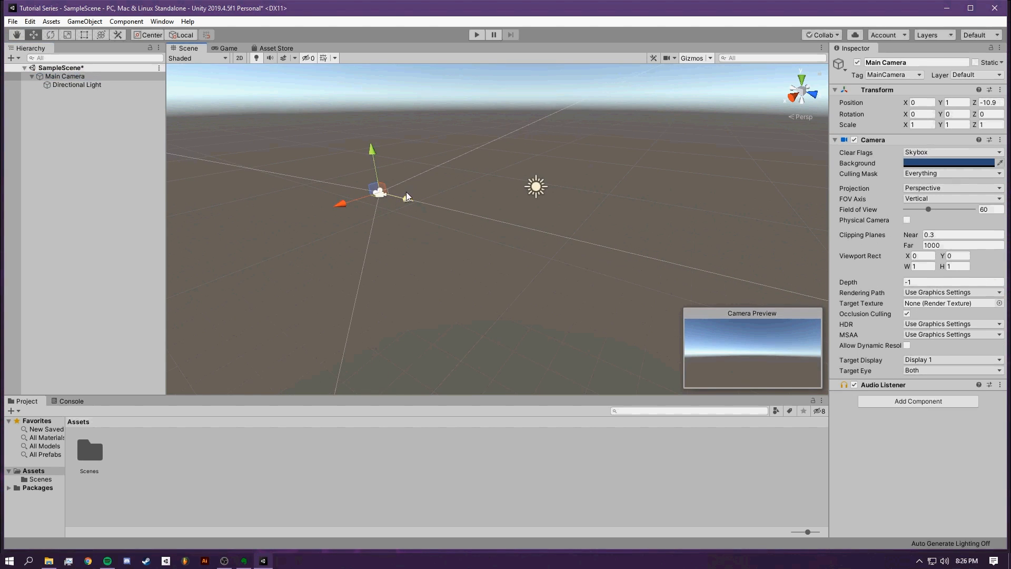
Unparent the Directional Light from the Main Camera so both sit at the scene's root level
{"action": "left_click_drag", "start_coordinate": [92, 88], "coordinate": [94, 117]}
{"action": "left_click", "coordinate": [95, 77]}
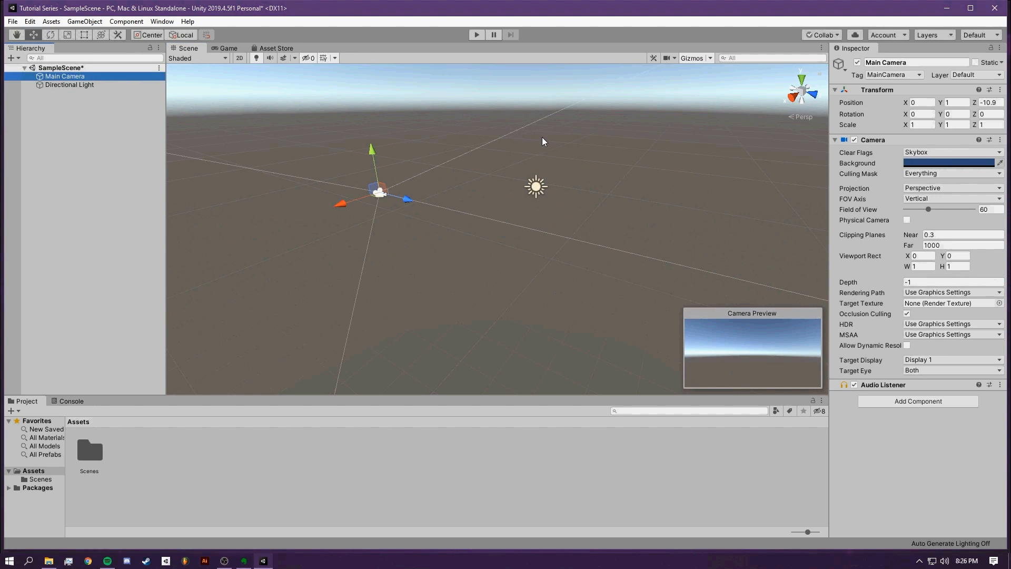
{"action": "left_click_drag", "start_coordinate": [522, 127], "coordinate": [580, 110], "text": "alt"}
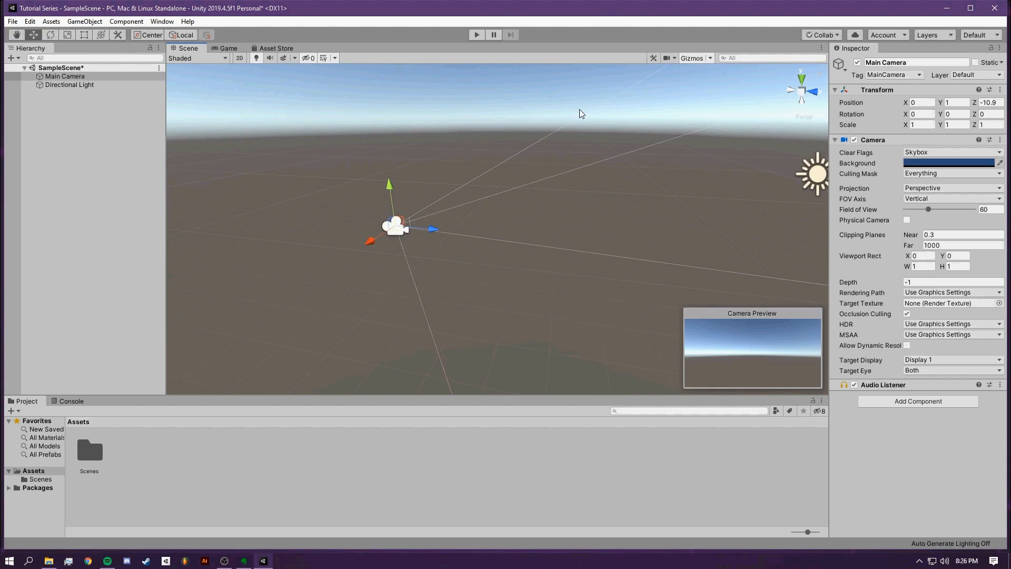
Set the scene camera's maximum speed to 99 and its camera speed to 42, testing the navigation around the Main Camera
{"action": "left_click", "coordinate": [675, 58]}
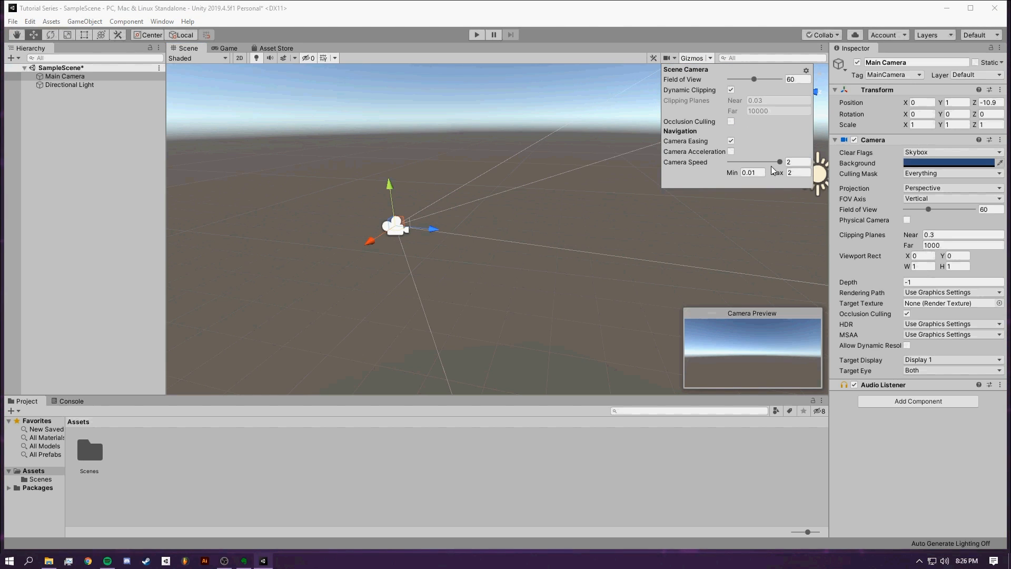
{"action": "left_click", "coordinate": [798, 173]}
{"action": "type", "text": "100"}
{"action": "left_click_drag", "start_coordinate": [730, 162], "coordinate": [741, 164]}
{"action": "right_click_drag", "start_coordinate": [516, 160], "coordinate": [479, 161]}
{"action": "key", "text": "s"}
{"action": "key", "text": "w"}
{"action": "left_click", "coordinate": [668, 58]}
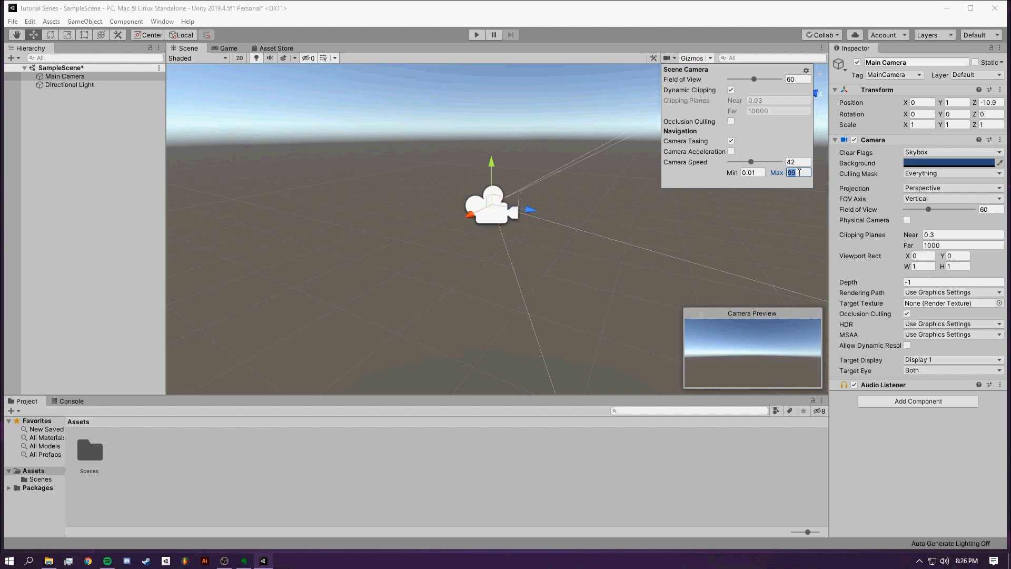
{"action": "right_click_drag", "start_coordinate": [570, 198], "coordinate": [589, 211]}
{"action": "key", "text": "s"}
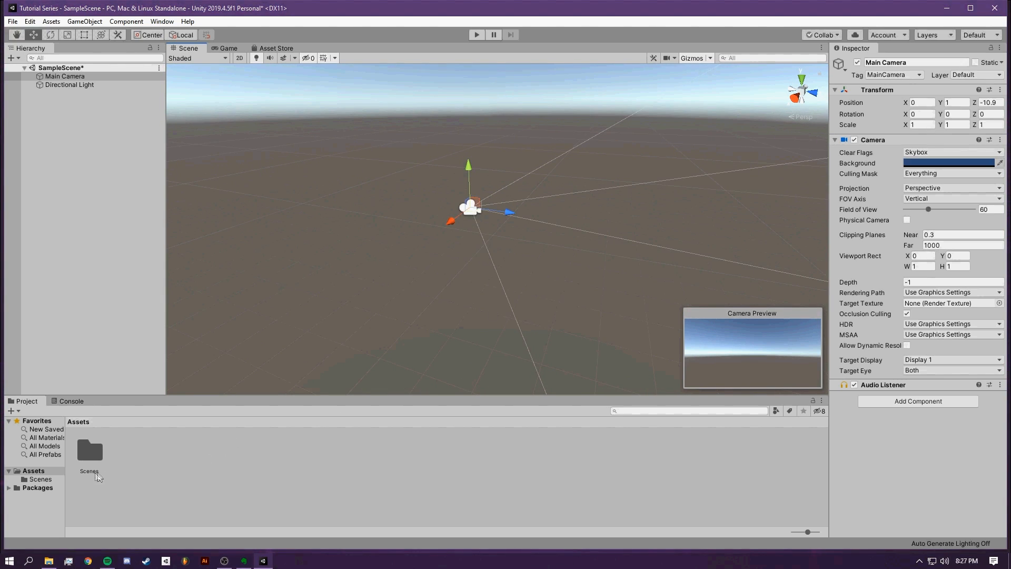
Browse the Scenes folder in the project assets and inspect its SampleScene asset
{"action": "left_click", "coordinate": [40, 479]}
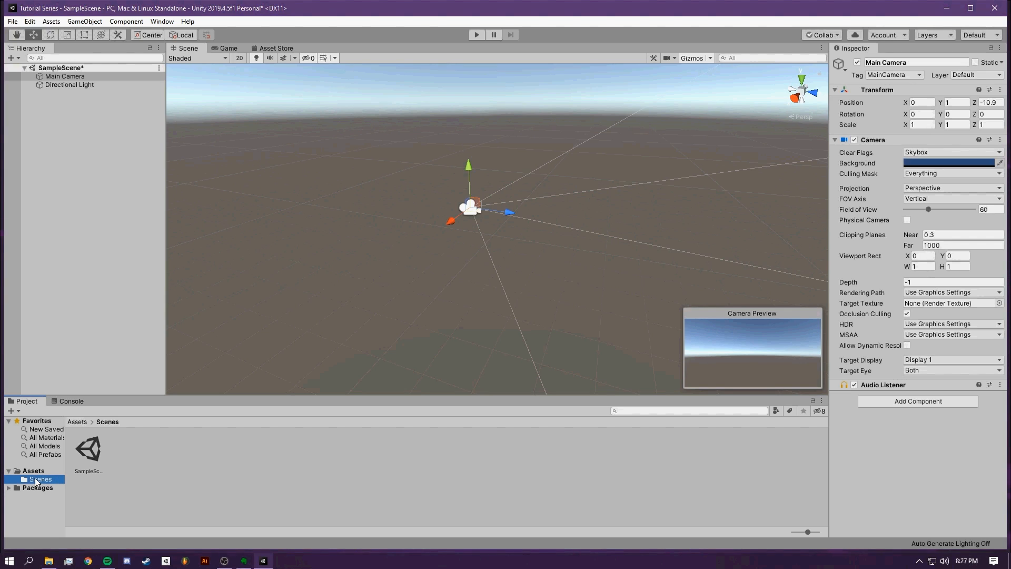
{"action": "left_click", "coordinate": [78, 424]}
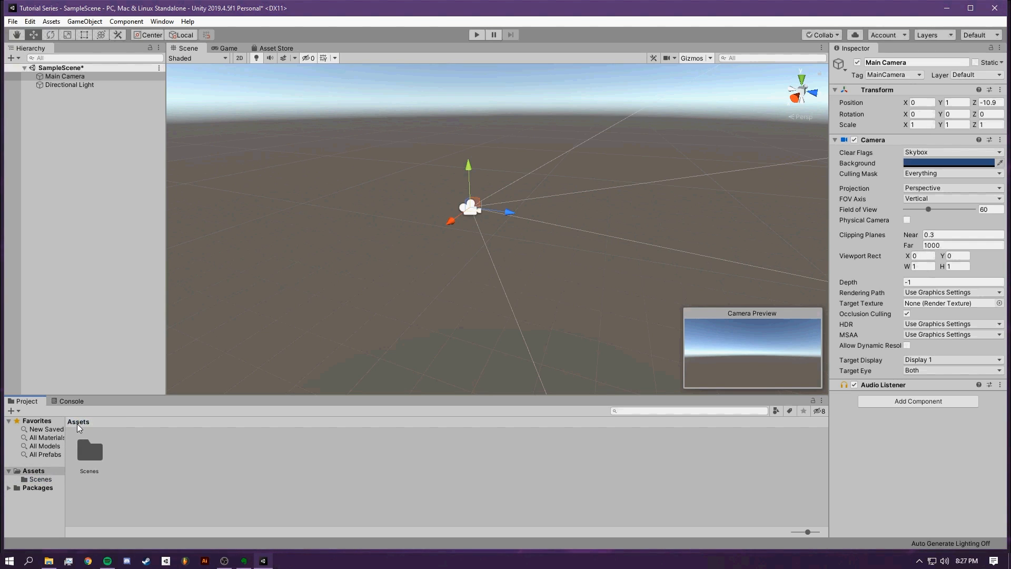
{"action": "double_click", "coordinate": [90, 457]}
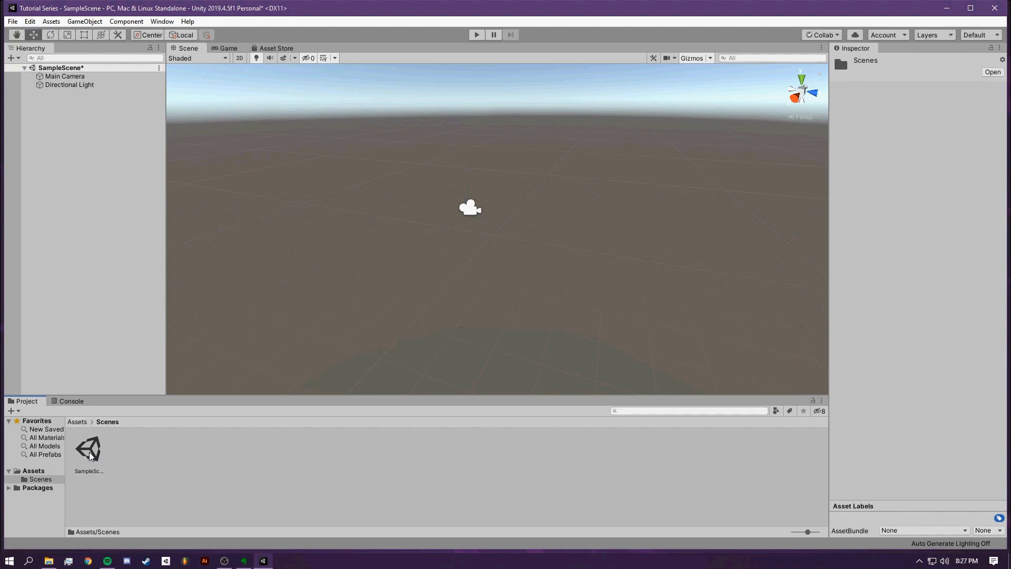
{"action": "left_click", "coordinate": [91, 467]}
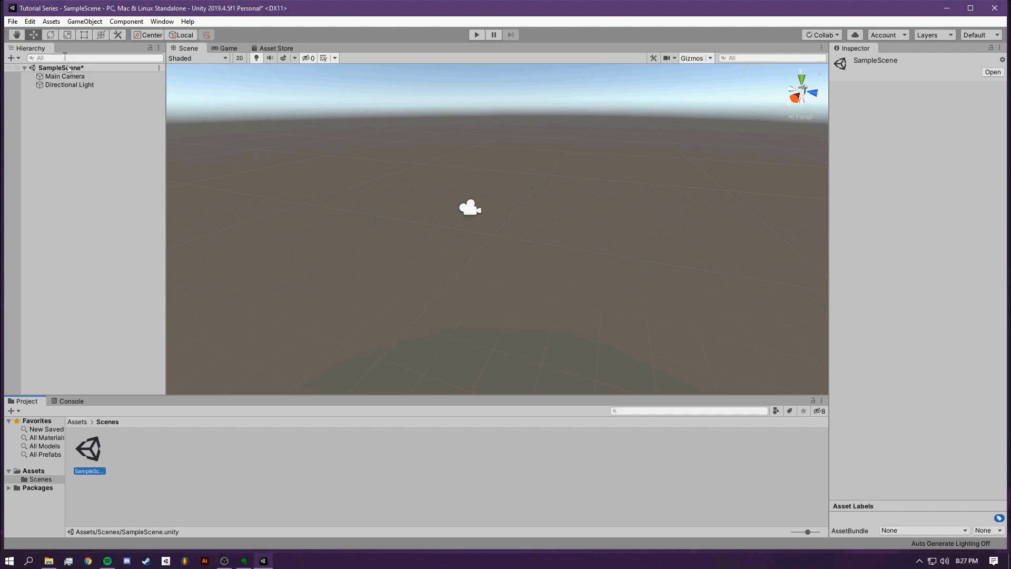
{"action": "left_click", "coordinate": [146, 474]}
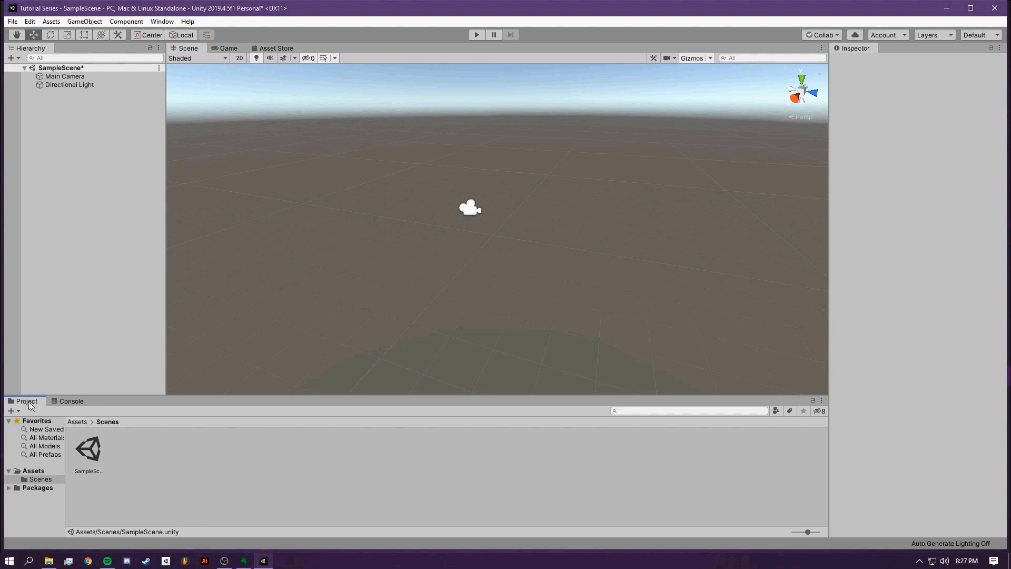
Show the Console and examine which General and Rendering editor windows can be opened
{"action": "left_click", "coordinate": [67, 401]}
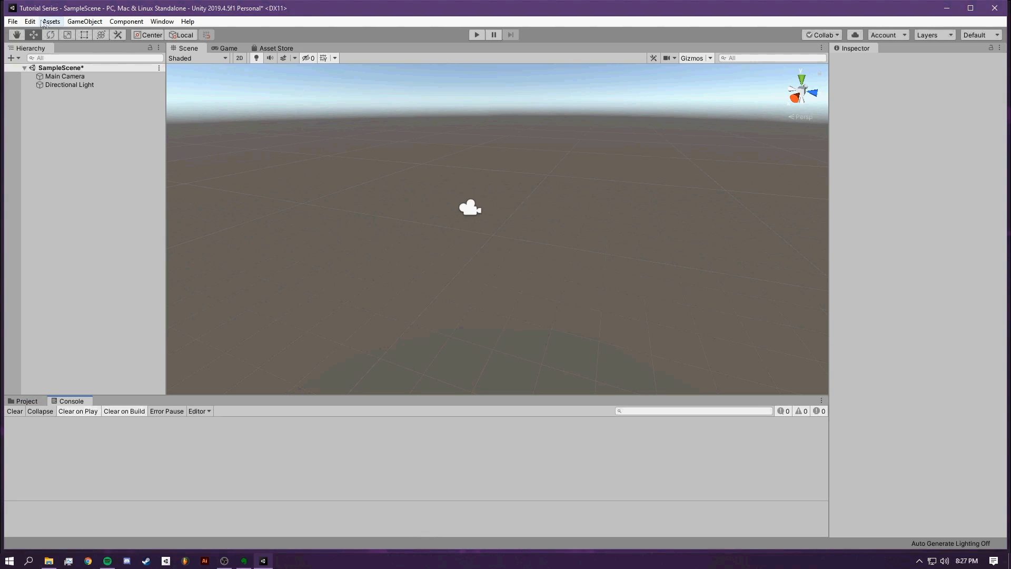
{"action": "left_click", "coordinate": [168, 22]}
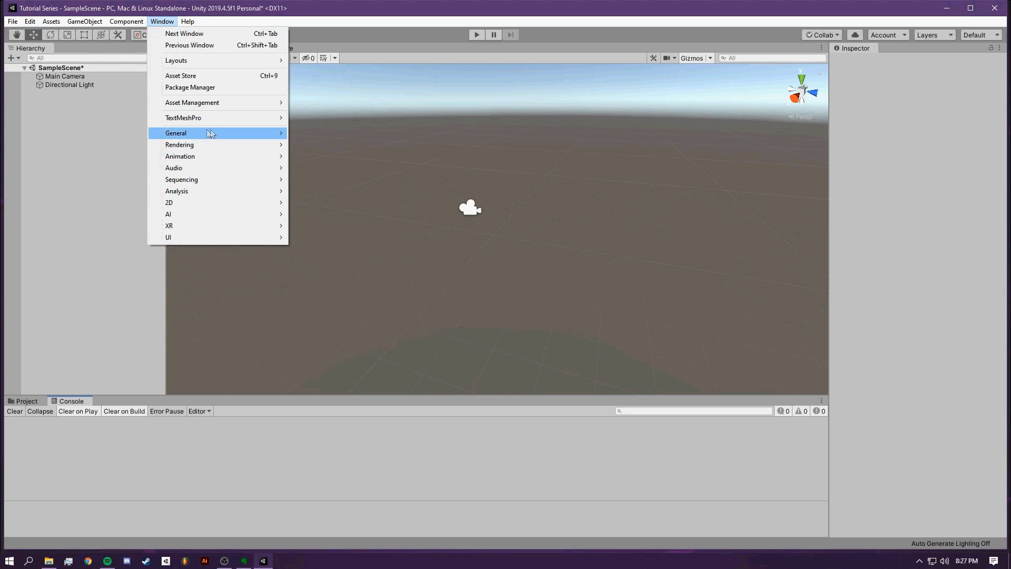
{"action": "mouse_move", "coordinate": [233, 134]}
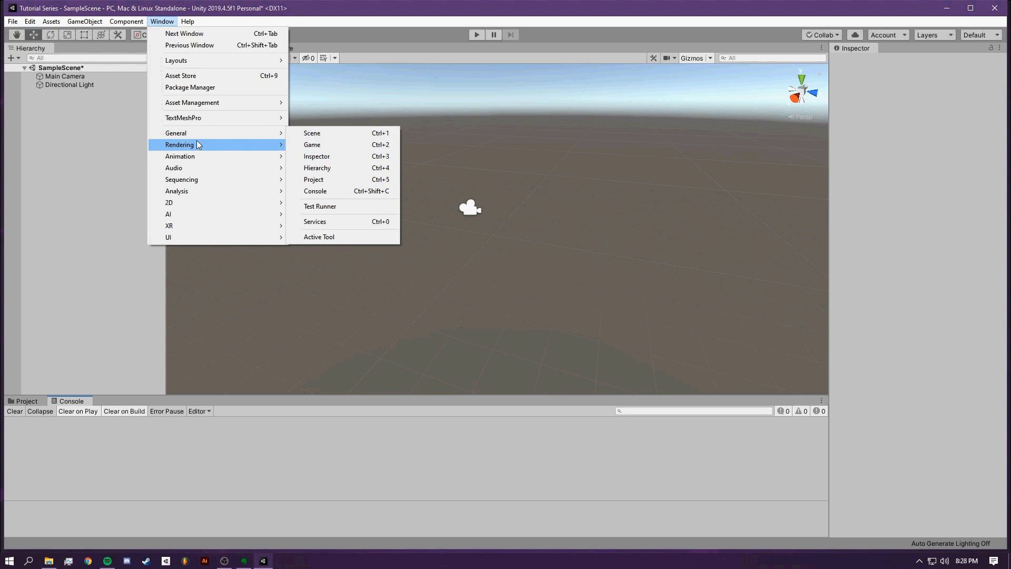
{"action": "mouse_move", "coordinate": [197, 146]}
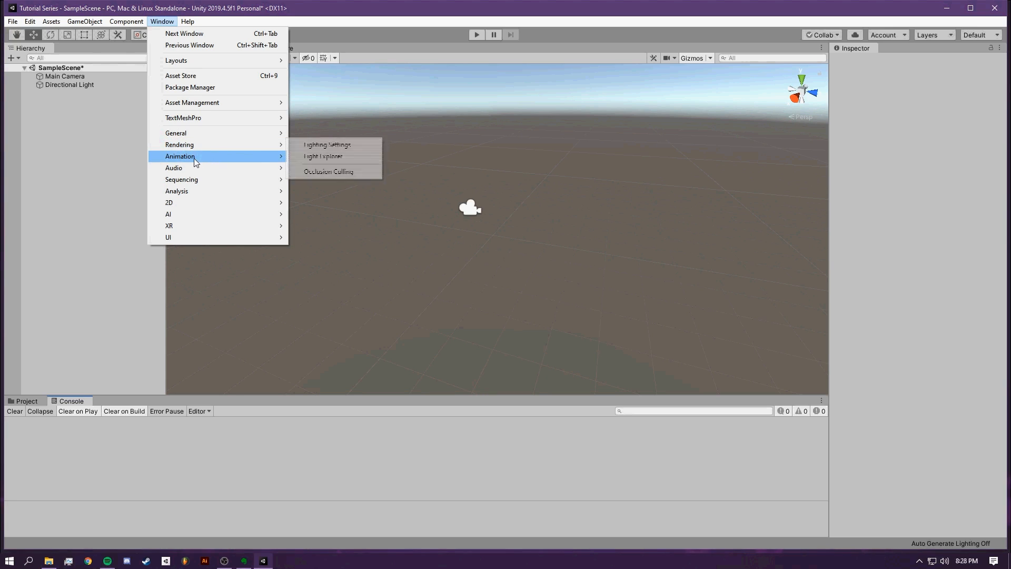
{"action": "left_click", "coordinate": [97, 152]}
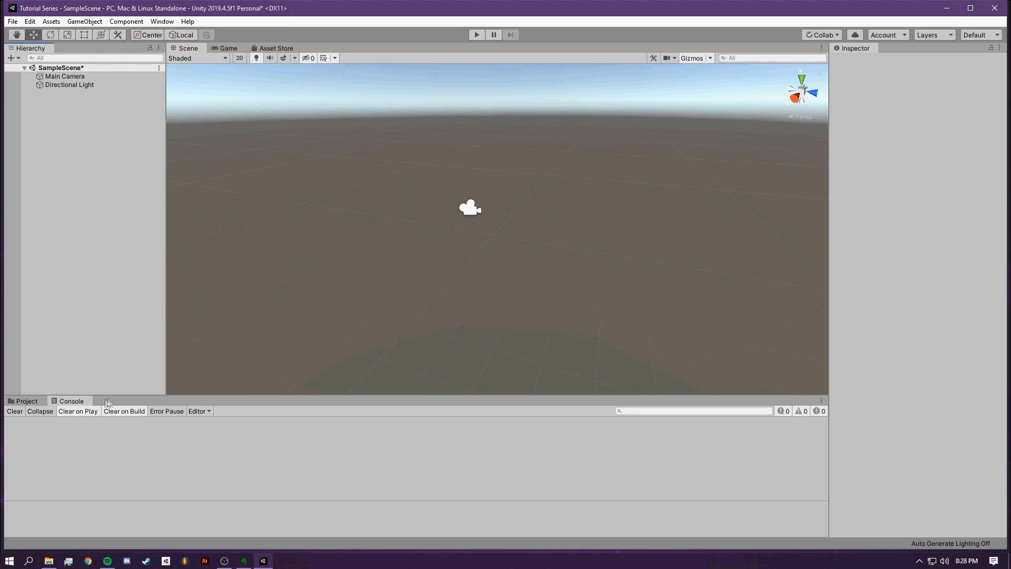
Undock the Console as a floating window and dock it back beside the Project window
{"action": "left_click_drag", "start_coordinate": [71, 401], "coordinate": [416, 225]}
{"action": "left_click_drag", "start_coordinate": [365, 163], "coordinate": [473, 164]}
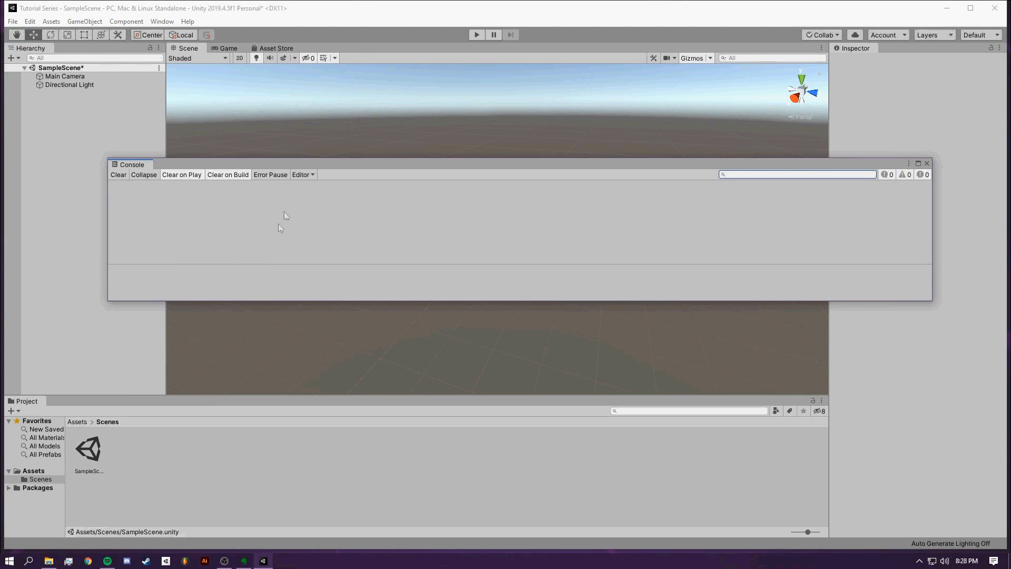
{"action": "left_click_drag", "start_coordinate": [134, 167], "coordinate": [62, 407]}
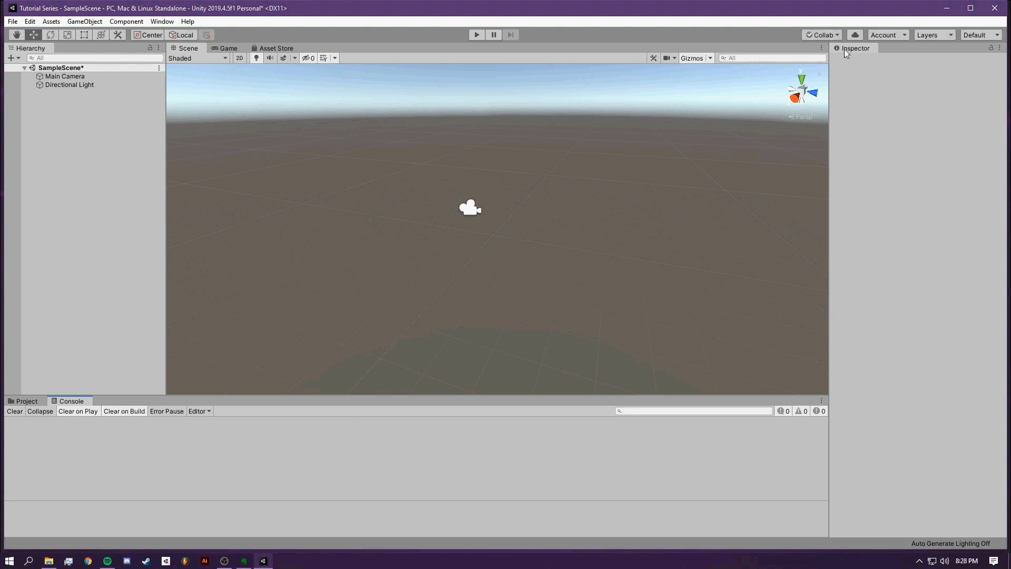
Widen the Inspector and review the components and settings of the Main Camera and the Directional Light
{"action": "left_click_drag", "start_coordinate": [829, 58], "coordinate": [805, 58]}
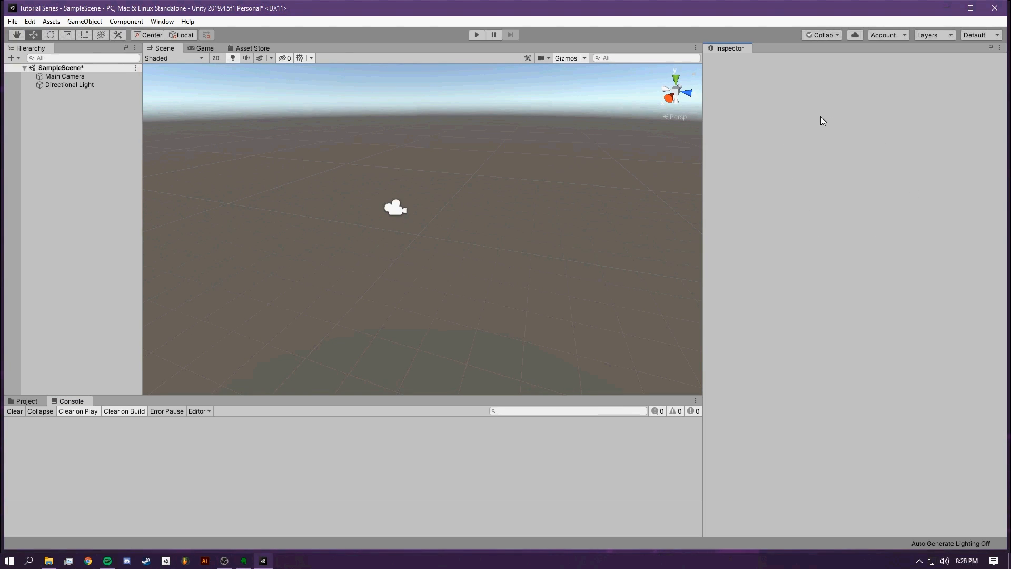
{"action": "left_click", "coordinate": [85, 79]}
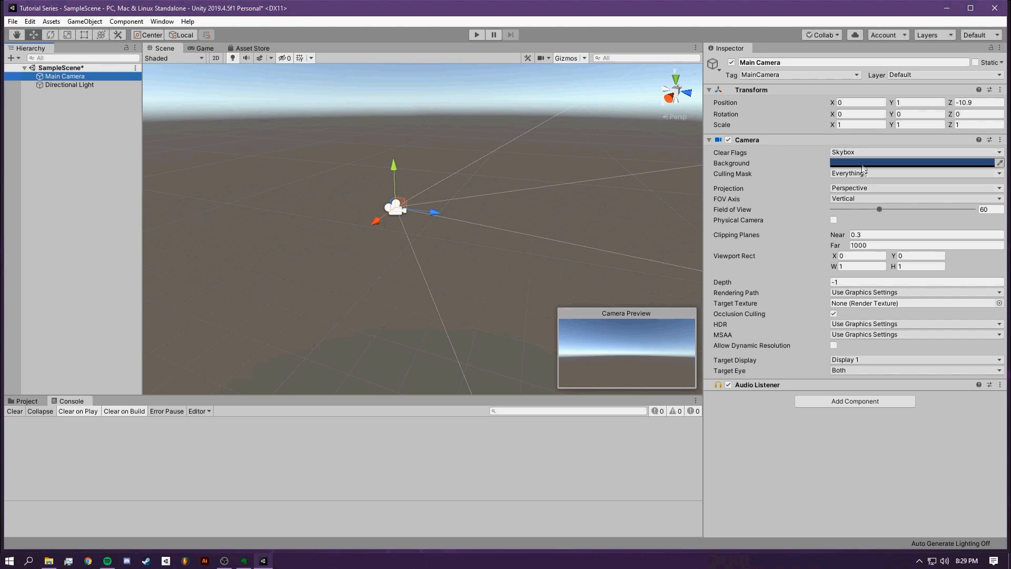
{"action": "left_click", "coordinate": [785, 387]}
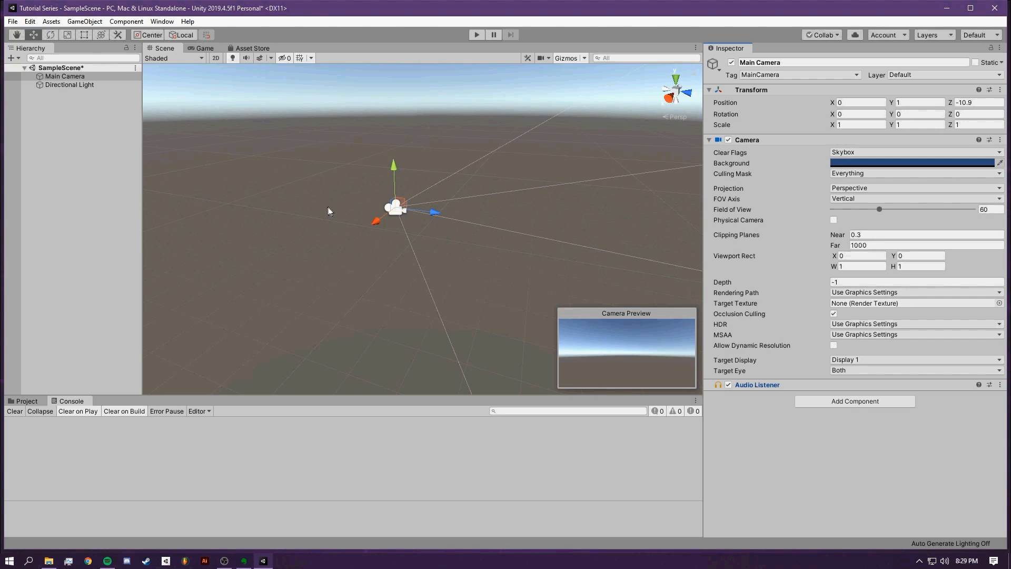
{"action": "right_click_drag", "start_coordinate": [326, 212], "coordinate": [345, 214]}
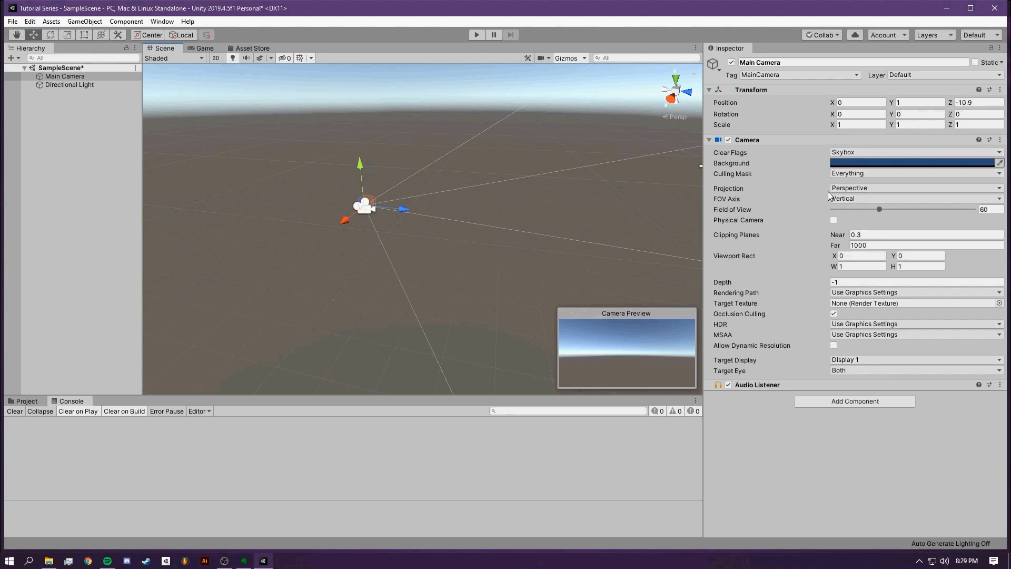
{"action": "mouse_move", "coordinate": [829, 196]}
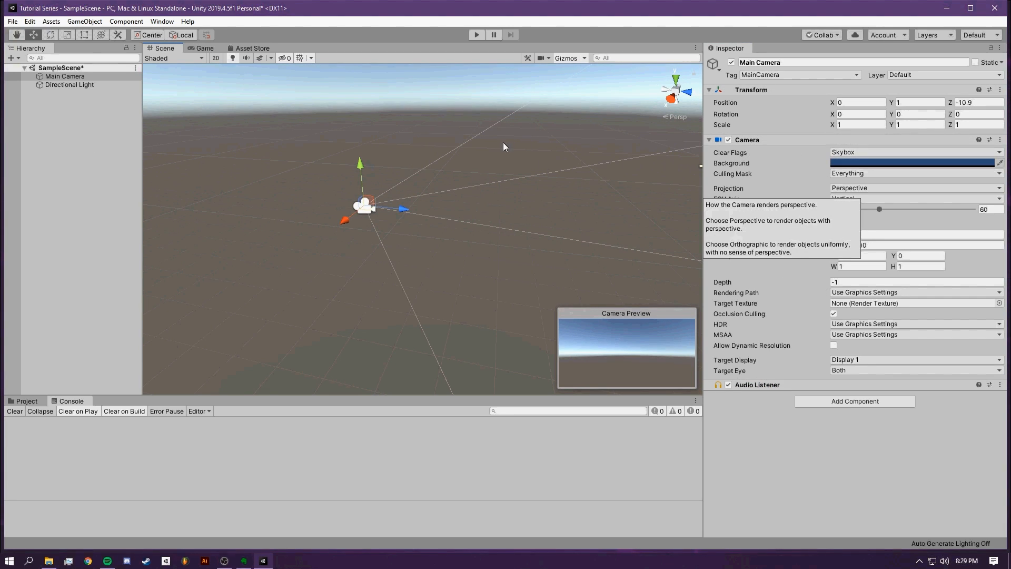
{"action": "left_click", "coordinate": [74, 85]}
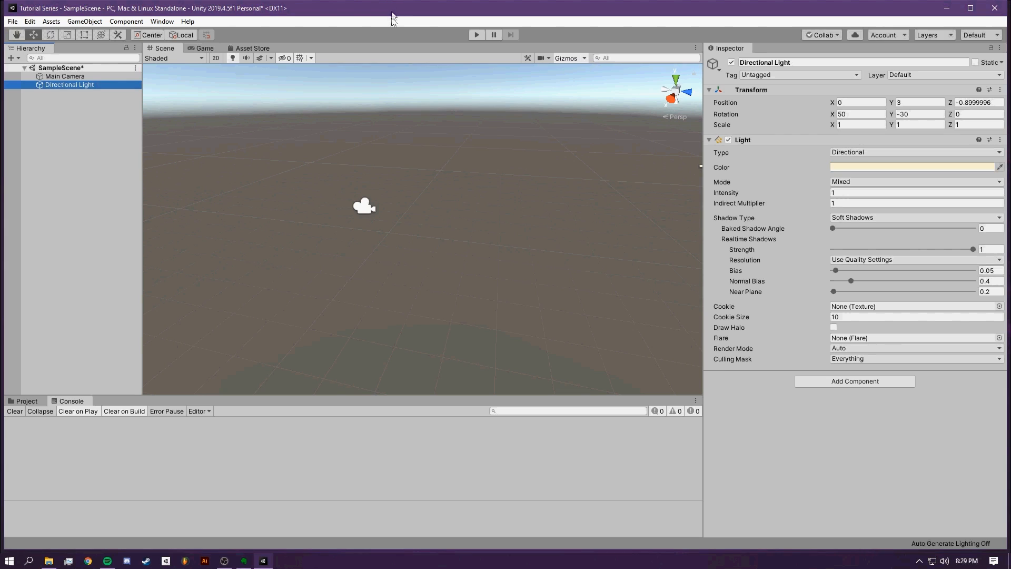
{"action": "left_click", "coordinate": [101, 131]}
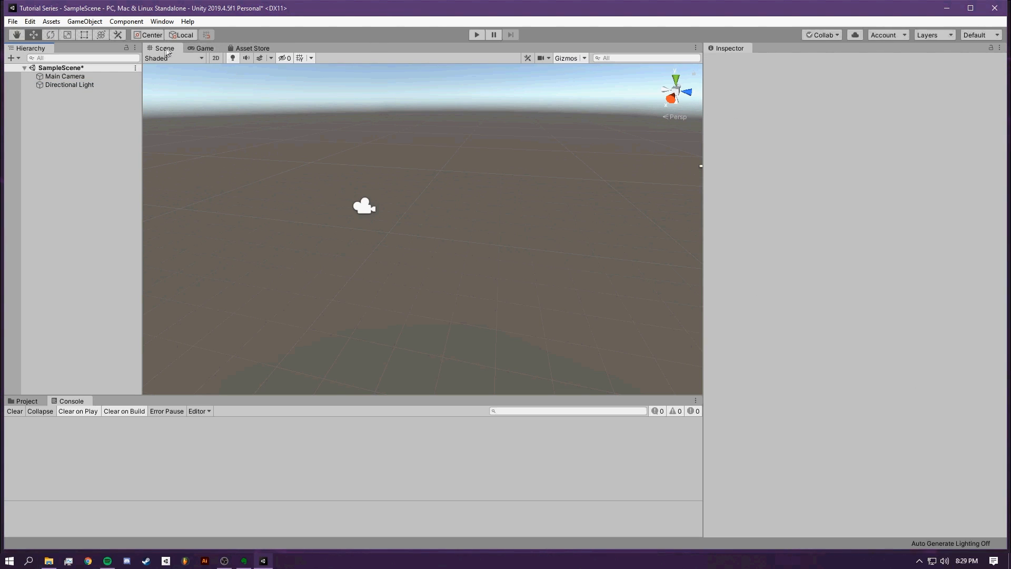
View the Game view, undock it as a floating window, and dock it back beside the Scene view
{"action": "left_click", "coordinate": [207, 49]}
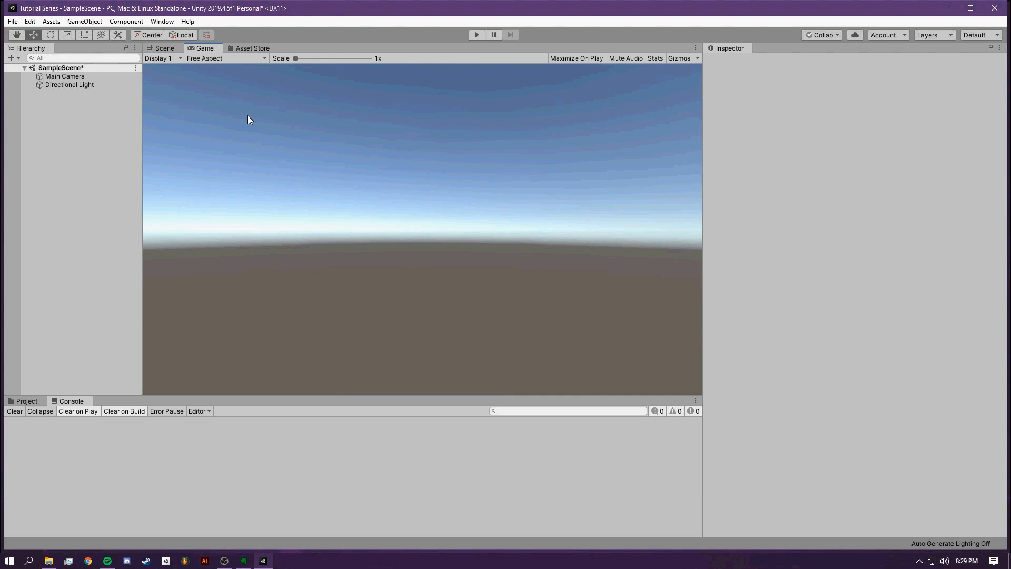
{"action": "left_click_drag", "start_coordinate": [205, 49], "coordinate": [336, 211]}
{"action": "left_click_drag", "start_coordinate": [385, 41], "coordinate": [245, 69]}
{"action": "left_click_drag", "start_coordinate": [109, 75], "coordinate": [223, 43]}
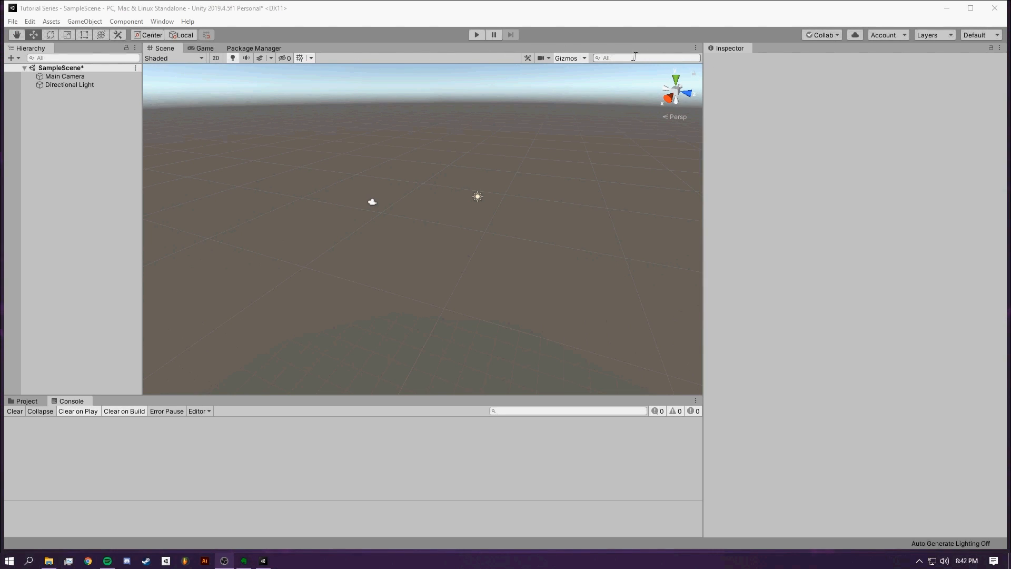
Compare the scene view's Wireframe and Shaded Wireframe shading modes, ending in Wireframe
{"action": "left_click", "coordinate": [194, 62]}
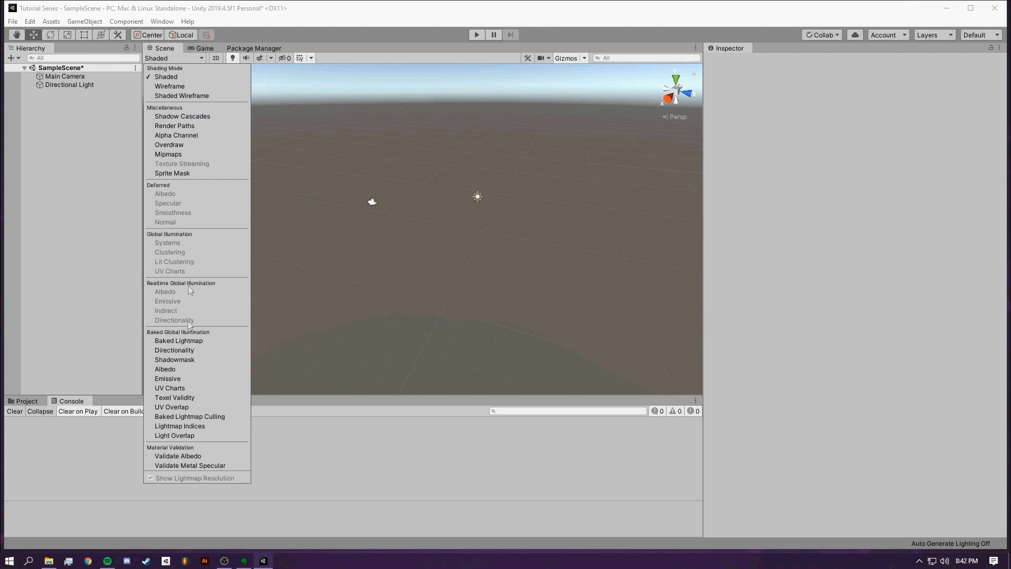
{"action": "left_click", "coordinate": [208, 88]}
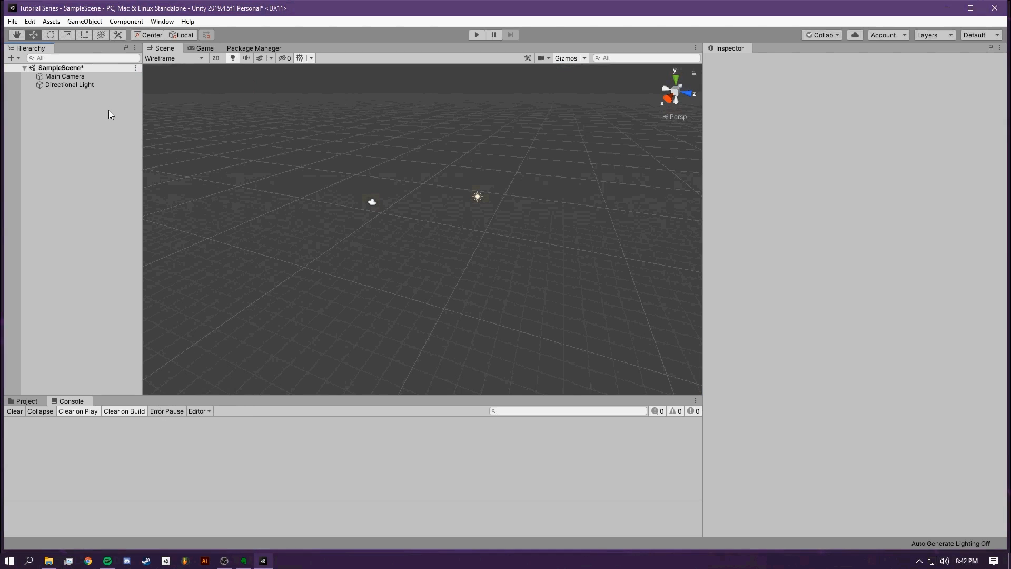
{"action": "left_click", "coordinate": [172, 58]}
{"action": "left_click", "coordinate": [216, 96]}
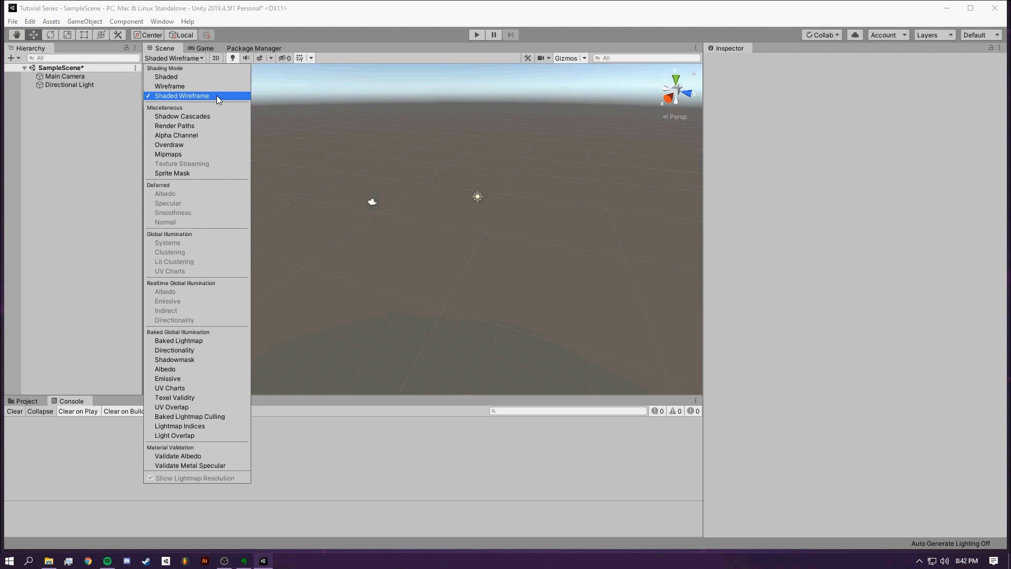
{"action": "left_click", "coordinate": [218, 86]}
Add a 3D Cube to the root of the sample scene and bring it into close view
{"action": "right_click", "coordinate": [80, 129]}
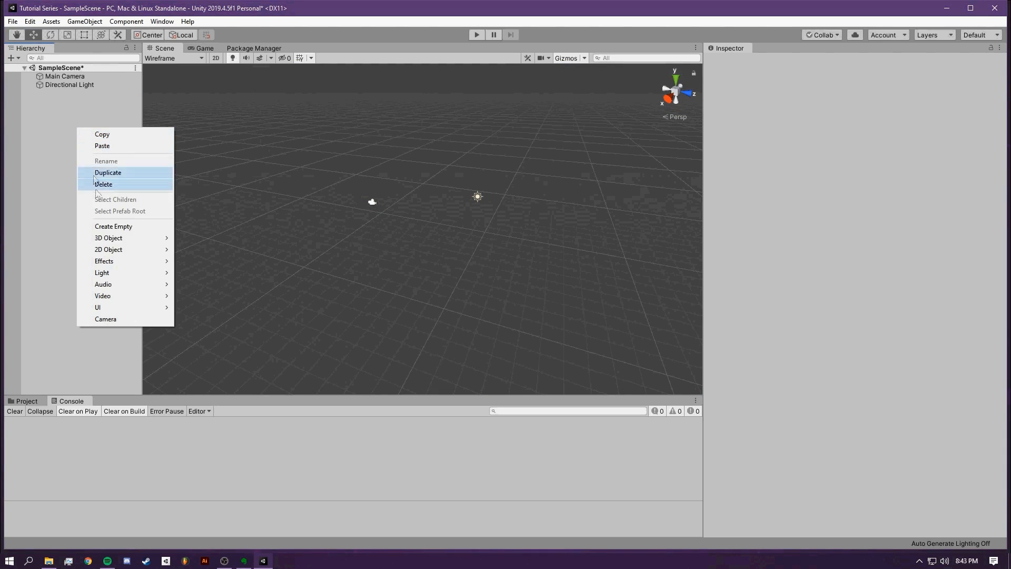
{"action": "mouse_move", "coordinate": [120, 244]}
{"action": "left_click", "coordinate": [201, 240]}
{"action": "mouse_move", "coordinate": [414, 184]}
{"action": "right_mouse_down"}
{"action": "mouse_move", "coordinate": [417, 195]}
{"action": "mouse_move", "coordinate": [424, 177]}
{"action": "mouse_move", "coordinate": [400, 183]}
{"action": "mouse_move", "coordinate": [399, 194]}
{"action": "right_mouse_up"}
{"action": "key", "text": "w"}
{"action": "left_click", "coordinate": [414, 180]}
{"action": "key", "text": "w"}
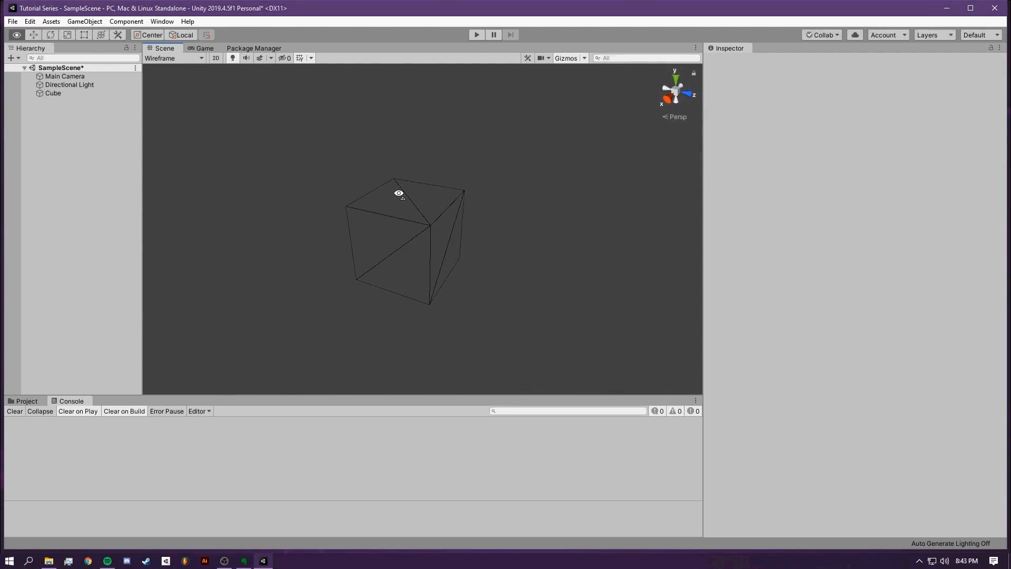
Display the cube in Shaded Wireframe mode and return the scene view to Shaded
{"action": "left_click", "coordinate": [187, 59]}
{"action": "left_click", "coordinate": [194, 96]}
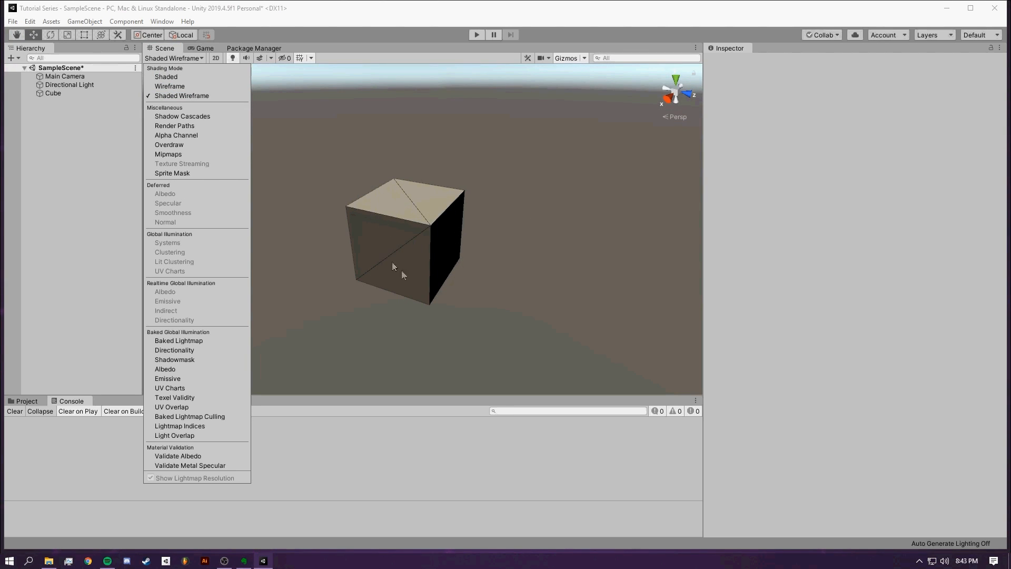
{"action": "left_click", "coordinate": [195, 76]}
{"action": "left_click", "coordinate": [566, 171]}
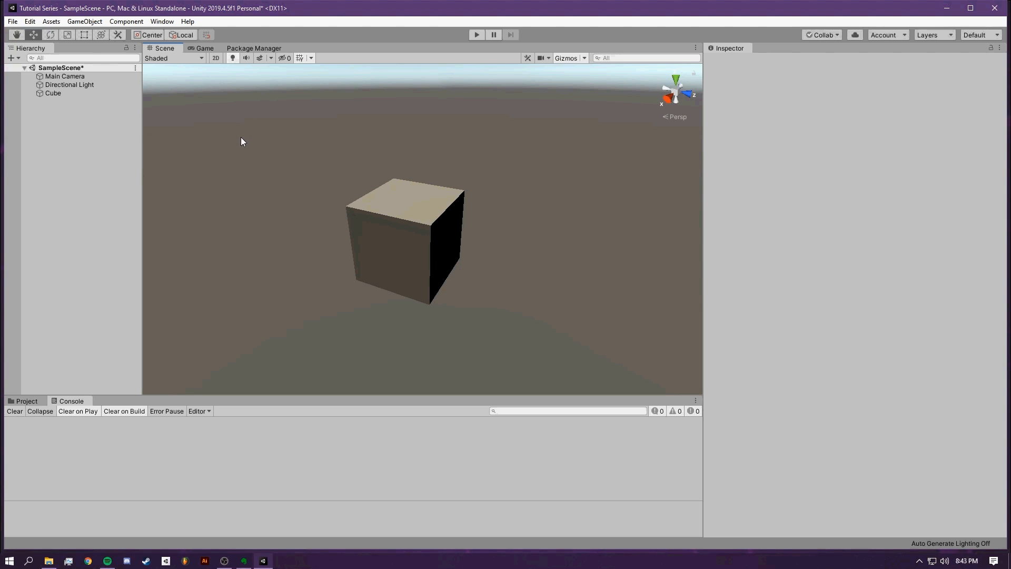
Switch the scene view to 2D mode, look around the scene's objects, and return to the 3D perspective
{"action": "left_click", "coordinate": [216, 59]}
{"action": "scroll", "coordinate": [316, 158], "scroll_direction": "down", "scroll_amount": 7}
{"action": "middle_click_drag", "start_coordinate": [321, 163], "coordinate": [285, 236]}
{"action": "scroll", "coordinate": [424, 160], "scroll_direction": "up", "scroll_amount": 6}
{"action": "middle_click_drag", "start_coordinate": [424, 160], "coordinate": [263, 234]}
{"action": "scroll", "coordinate": [340, 218], "scroll_direction": "up", "scroll_amount": 6}
{"action": "middle_click_drag", "start_coordinate": [389, 233], "coordinate": [387, 168]}
{"action": "left_click", "coordinate": [215, 58]}
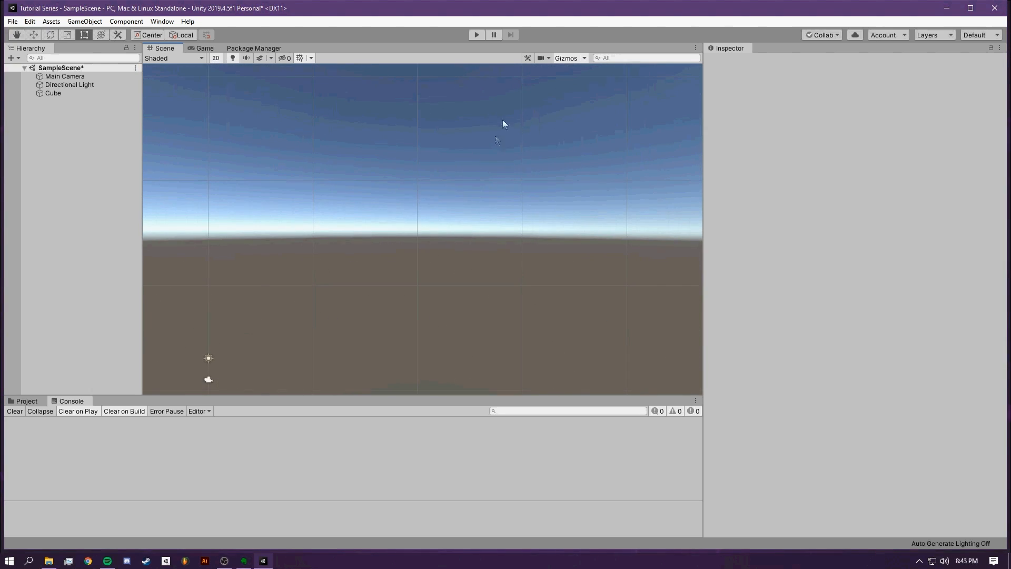
{"action": "left_click", "coordinate": [217, 58]}
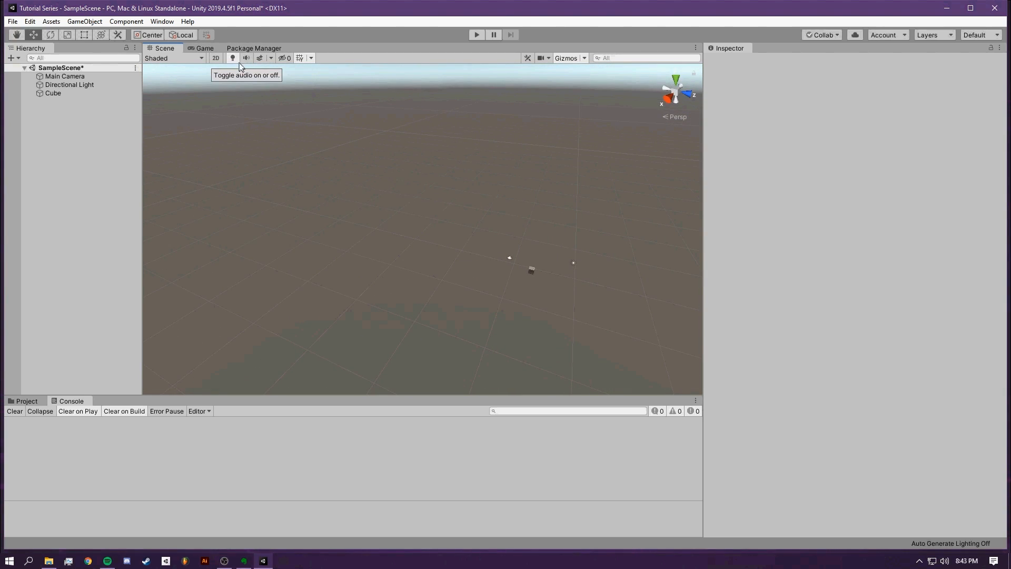
Turn off the scene view's lighting, inspect the unlit cube up close, and turn the lighting back on
{"action": "left_click", "coordinate": [233, 57]}
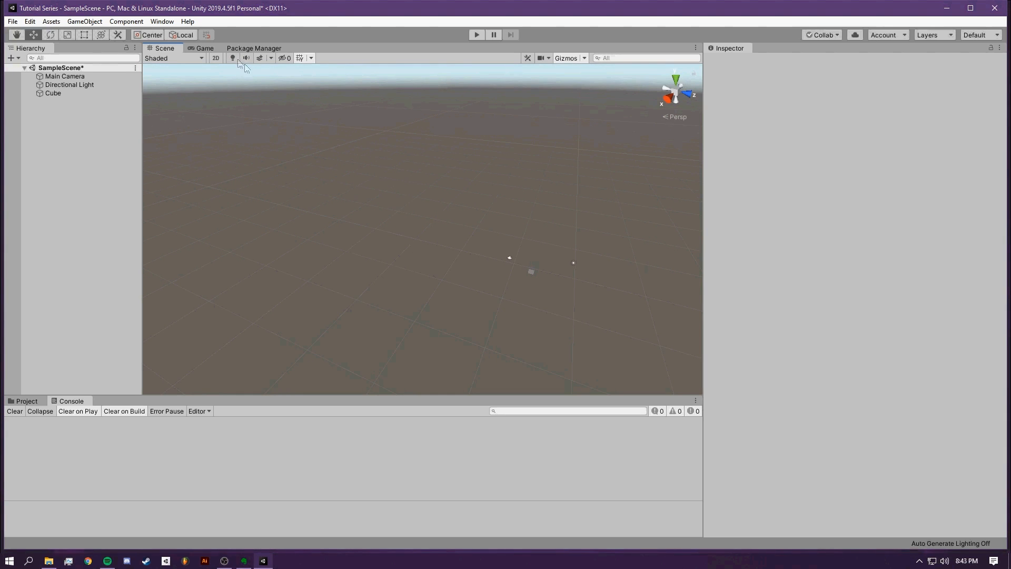
{"action": "right_click_drag", "start_coordinate": [245, 100], "coordinate": [249, 52]}
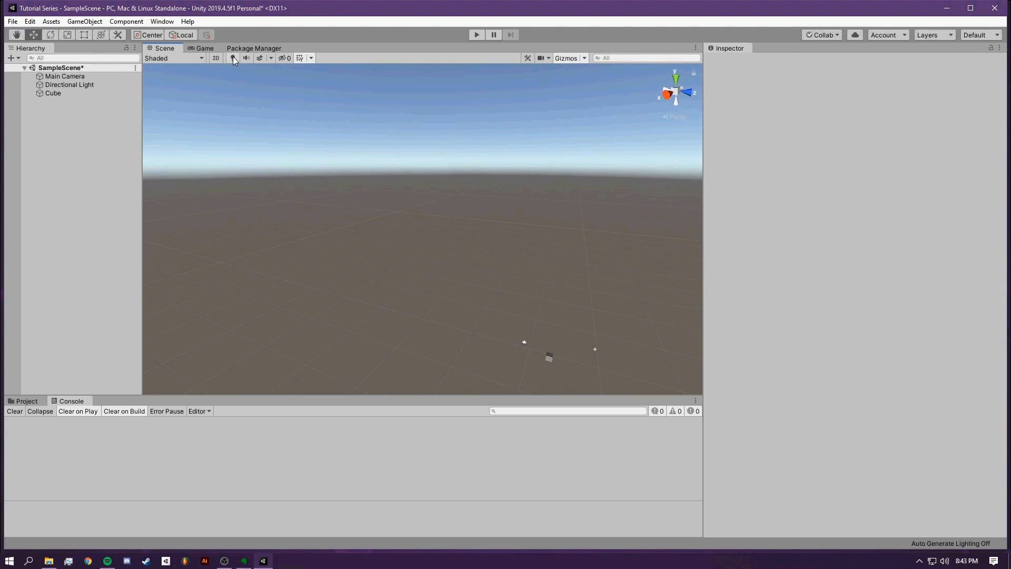
{"action": "right_click_drag", "start_coordinate": [369, 221], "coordinate": [544, 293]}
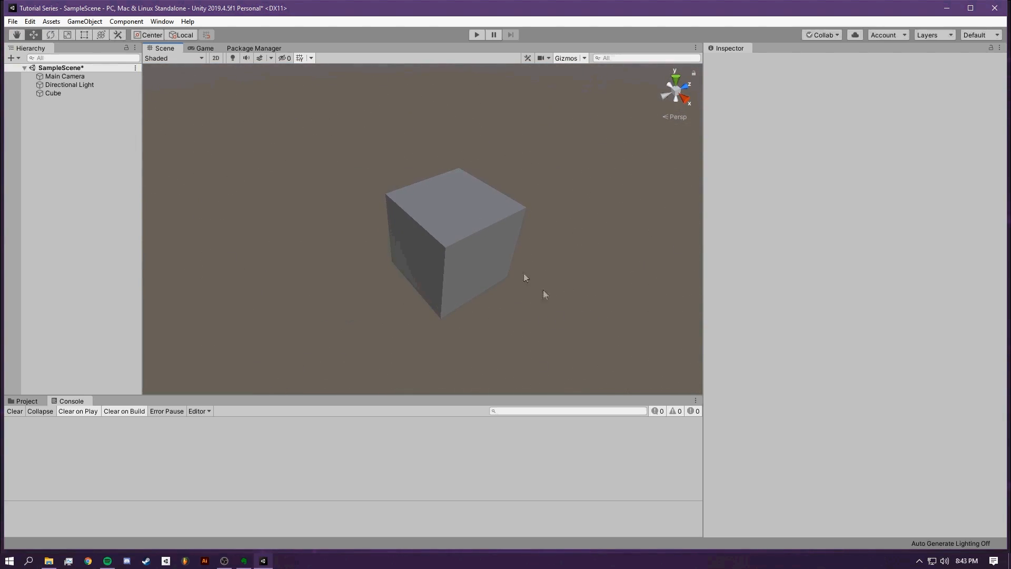
{"action": "left_click", "coordinate": [234, 58]}
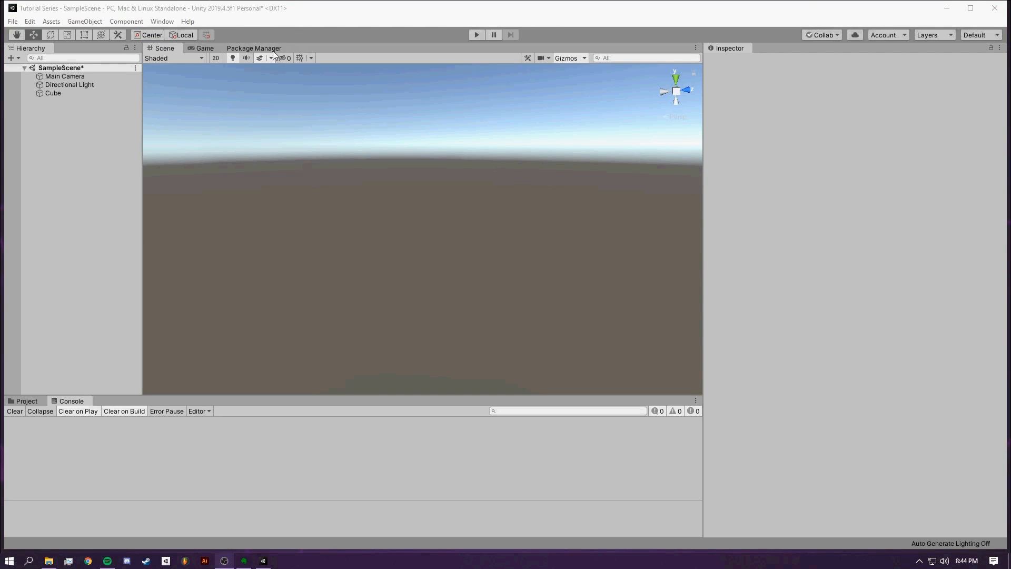
Hide the skybox in the scene view and show it again
{"action": "left_click", "coordinate": [271, 59]}
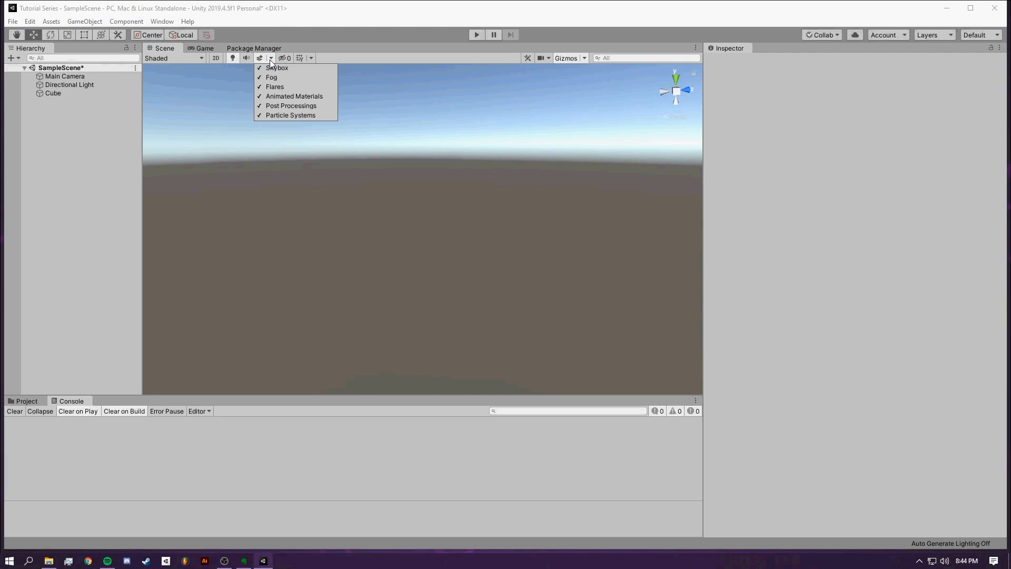
{"action": "left_click", "coordinate": [296, 71]}
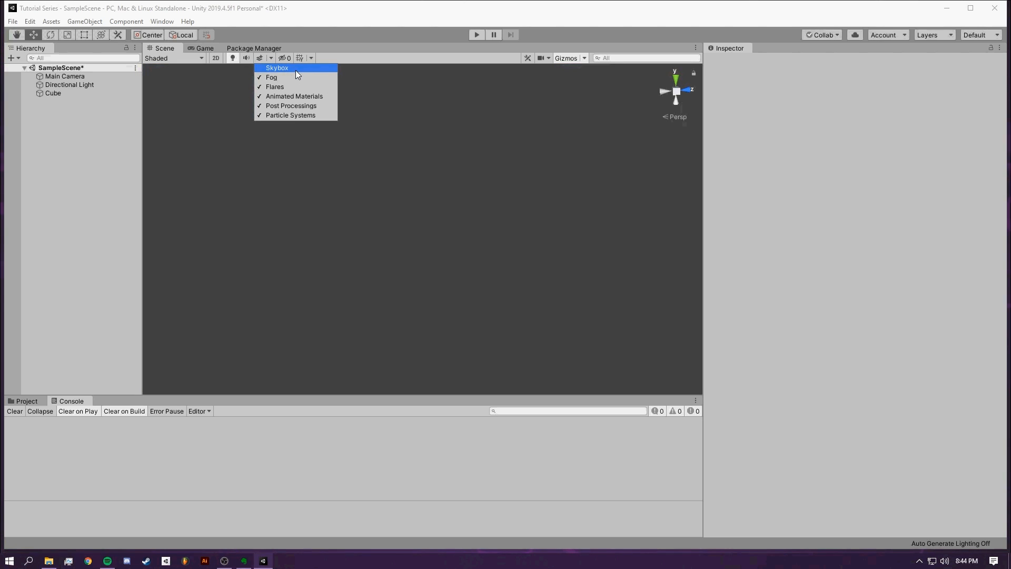
{"action": "left_click", "coordinate": [296, 70]}
Disable the Fog, Flares, Animated Materials, Post Processings and Particle Systems effects in the scene view, and enable them all again
{"action": "left_click", "coordinate": [291, 79]}
{"action": "left_click", "coordinate": [286, 89]}
{"action": "left_click", "coordinate": [286, 99]}
{"action": "left_click", "coordinate": [287, 109]}
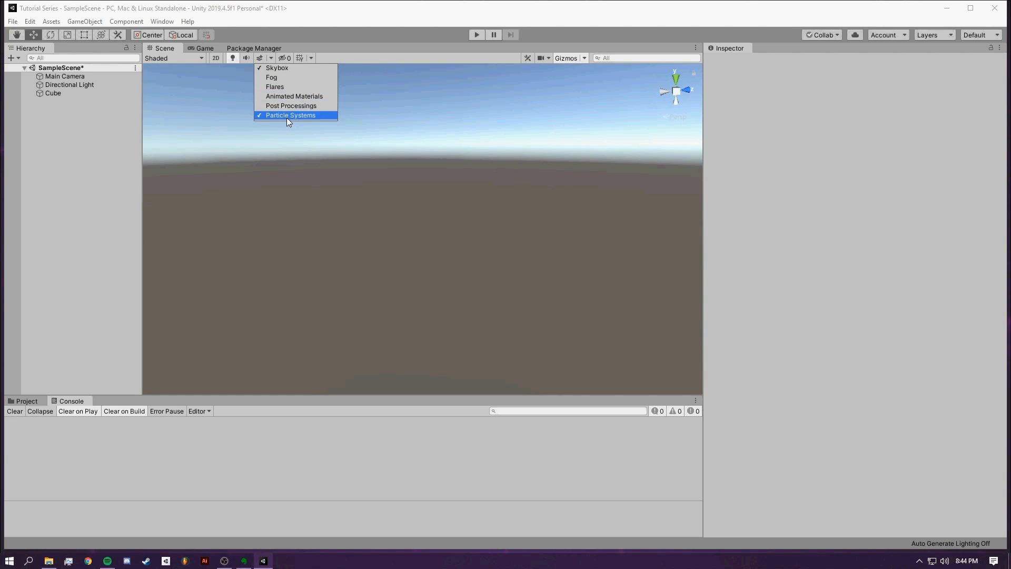
{"action": "left_click", "coordinate": [290, 116]}
{"action": "left_click", "coordinate": [305, 115]}
{"action": "left_click", "coordinate": [305, 106]}
{"action": "left_click", "coordinate": [305, 95]}
{"action": "left_click", "coordinate": [302, 86]}
{"action": "left_click", "coordinate": [294, 77]}
{"action": "left_click", "coordinate": [141, 135]}
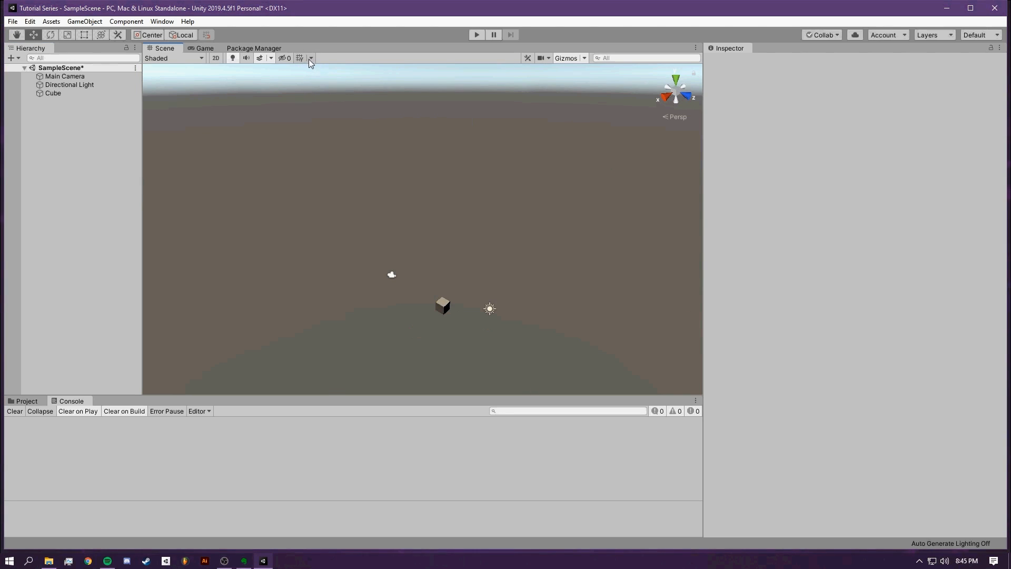
Set the scene view grid to the Y axis with an opacity of 0.58
{"action": "left_click", "coordinate": [311, 59]}
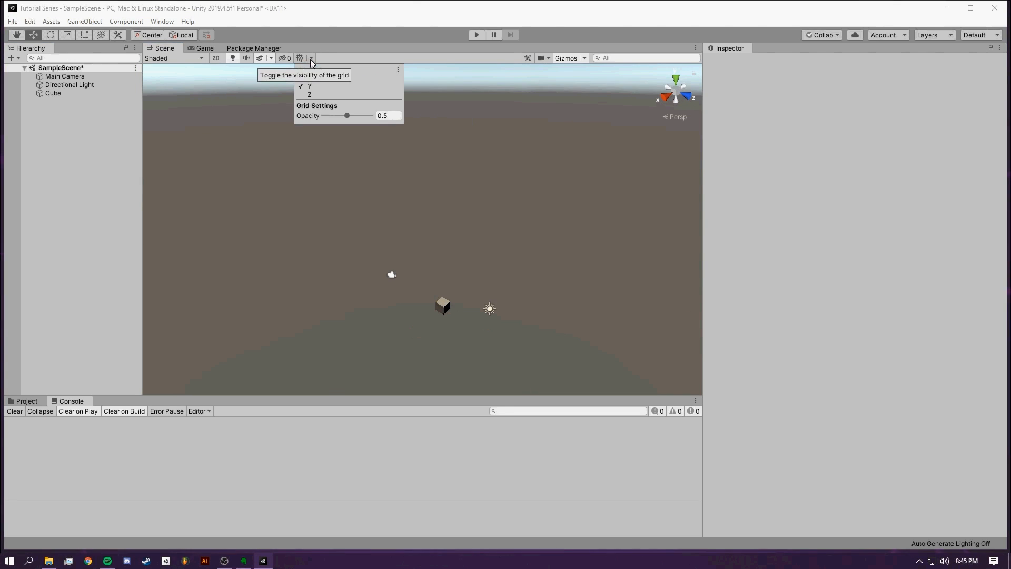
{"action": "left_click", "coordinate": [316, 86]}
{"action": "left_click", "coordinate": [352, 116]}
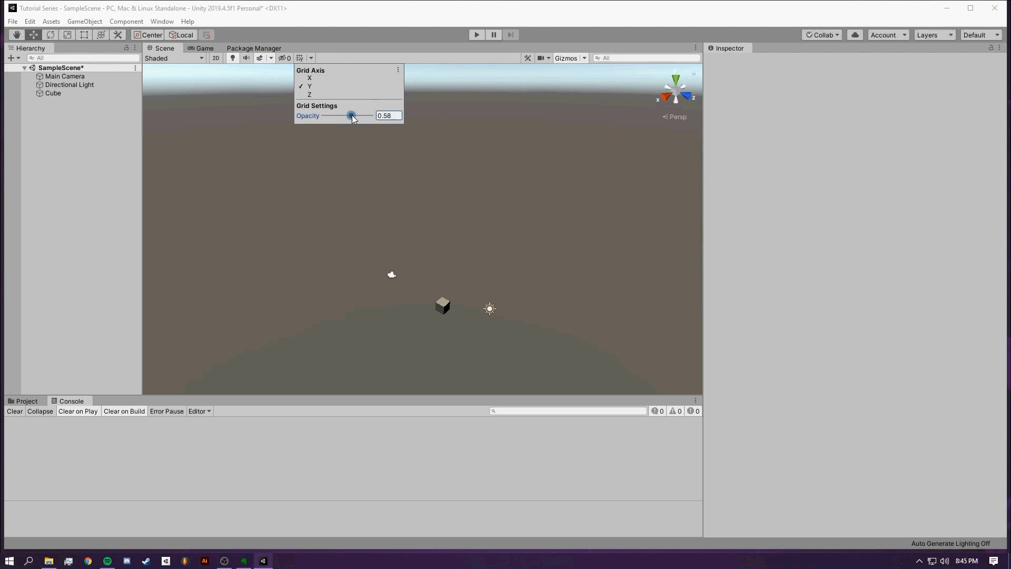
{"action": "left_click_drag", "start_coordinate": [504, 98], "coordinate": [663, 93], "text": "alt"}
{"action": "key", "text": "w"}
{"action": "mouse_move", "coordinate": [663, 92]}
{"action": "right_mouse_down"}
{"action": "mouse_move", "coordinate": [653, 105]}
{"action": "mouse_move", "coordinate": [649, 97]}
{"action": "right_mouse_up"}
{"action": "left_click", "coordinate": [268, 58]}
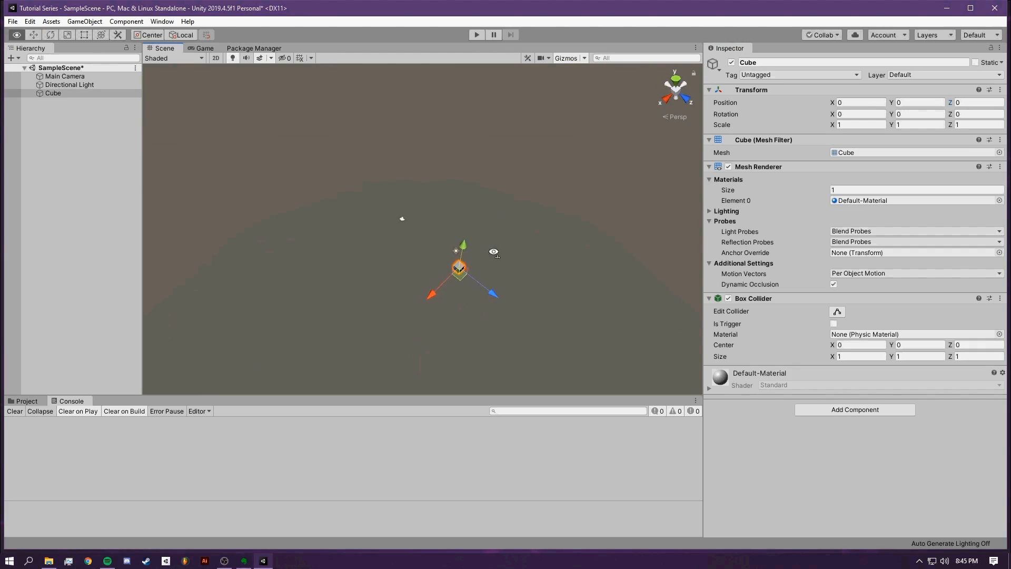
{"action": "left_click_drag", "start_coordinate": [585, 244], "coordinate": [631, 147], "text": "alt"}
{"action": "scroll", "coordinate": [632, 148], "scroll_direction": "up", "scroll_amount": 12}
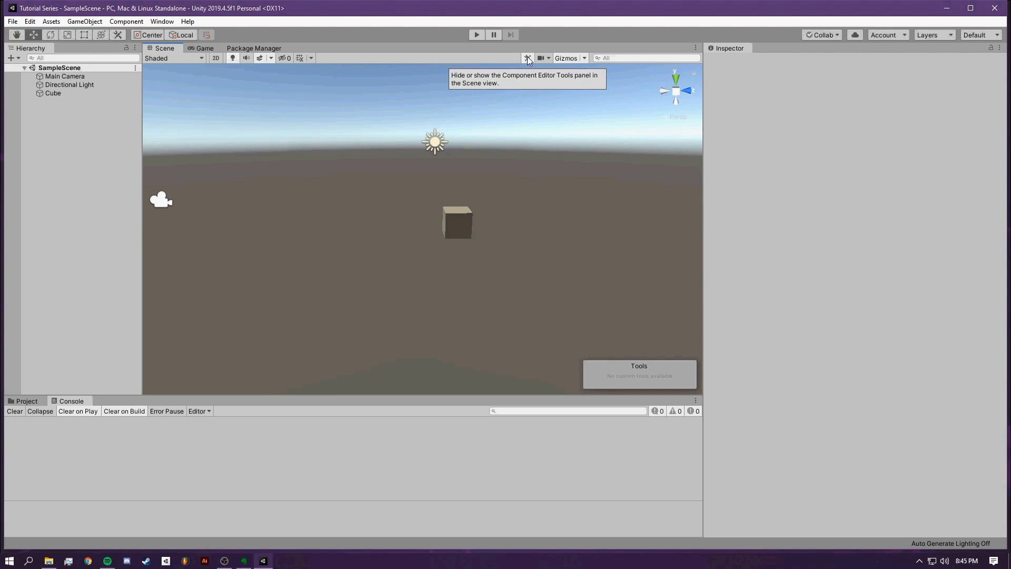
Edit the Cube's Box Collider from its component settings, stretch one face outward, and undo the change
{"action": "left_click", "coordinate": [72, 94]}
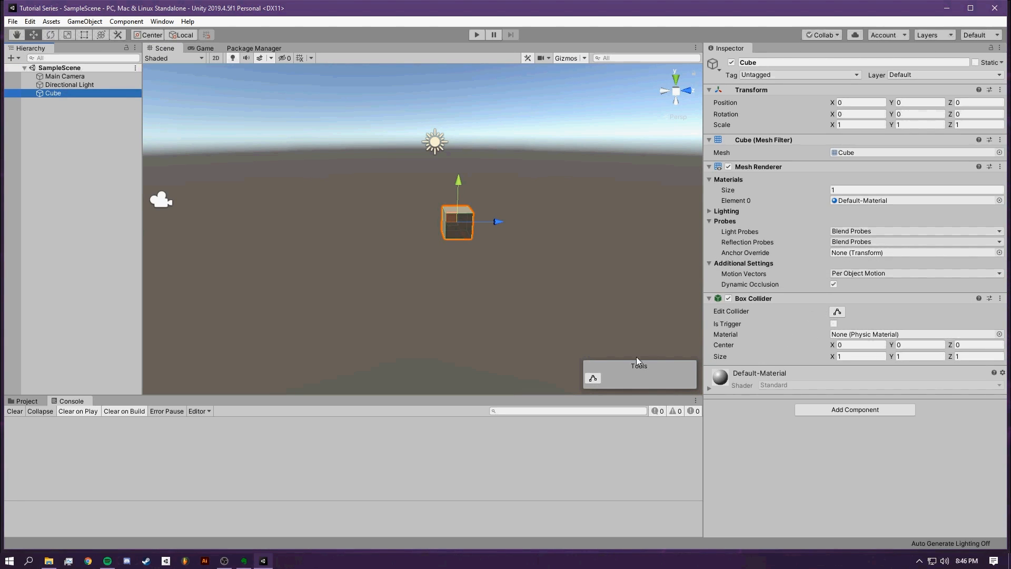
{"action": "left_click", "coordinate": [838, 315]}
{"action": "right_click_drag", "start_coordinate": [478, 188], "coordinate": [497, 197]}
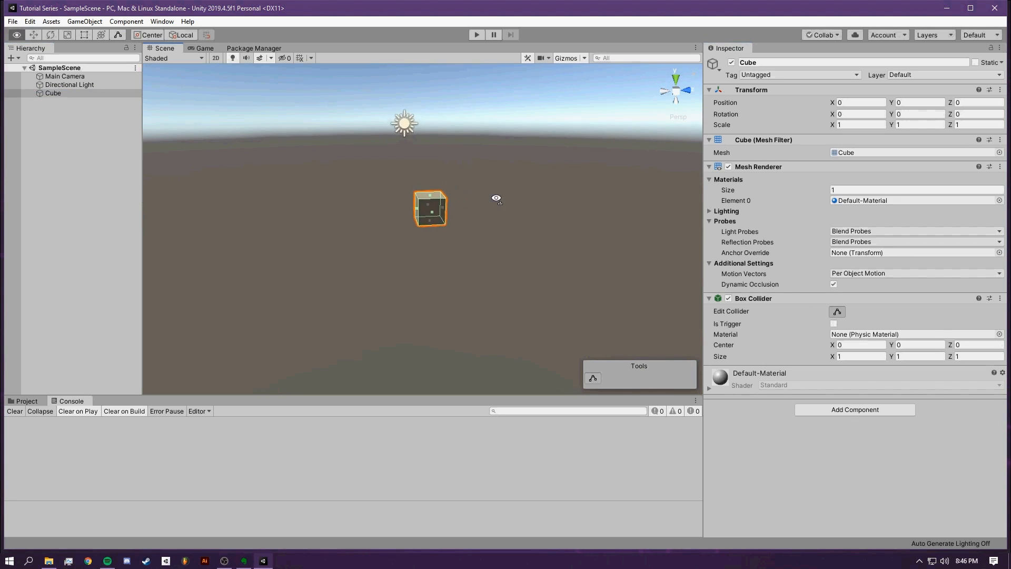
{"action": "scroll", "coordinate": [463, 200], "scroll_direction": "up", "scroll_amount": 5}
{"action": "left_click_drag", "start_coordinate": [416, 204], "coordinate": [356, 204]}
{"action": "key", "text": "ctrl+z"}
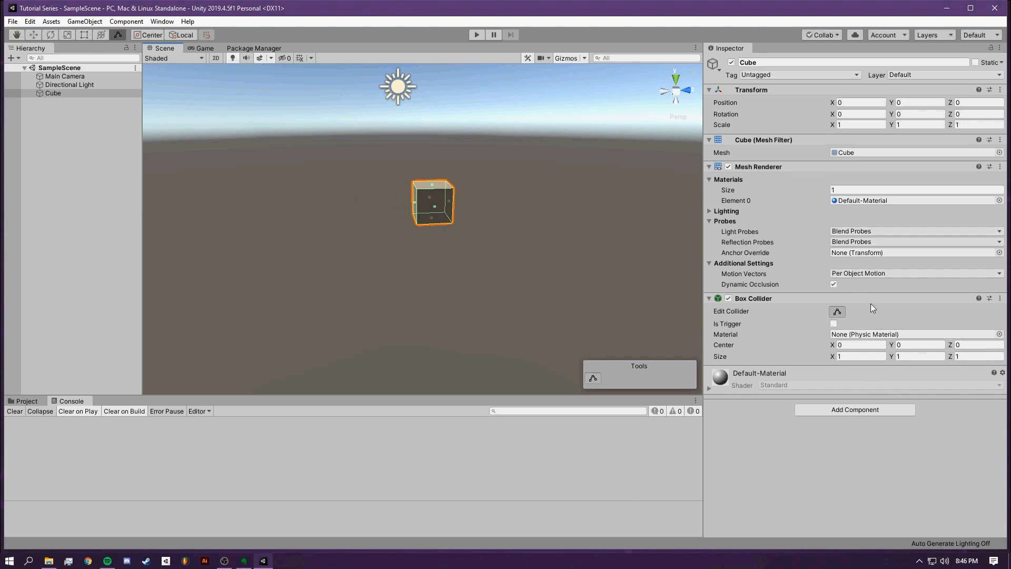
Restart collider editing through the scene view's component tools, stretch the Cube's collider face outward, and undo it
{"action": "left_click", "coordinate": [837, 311]}
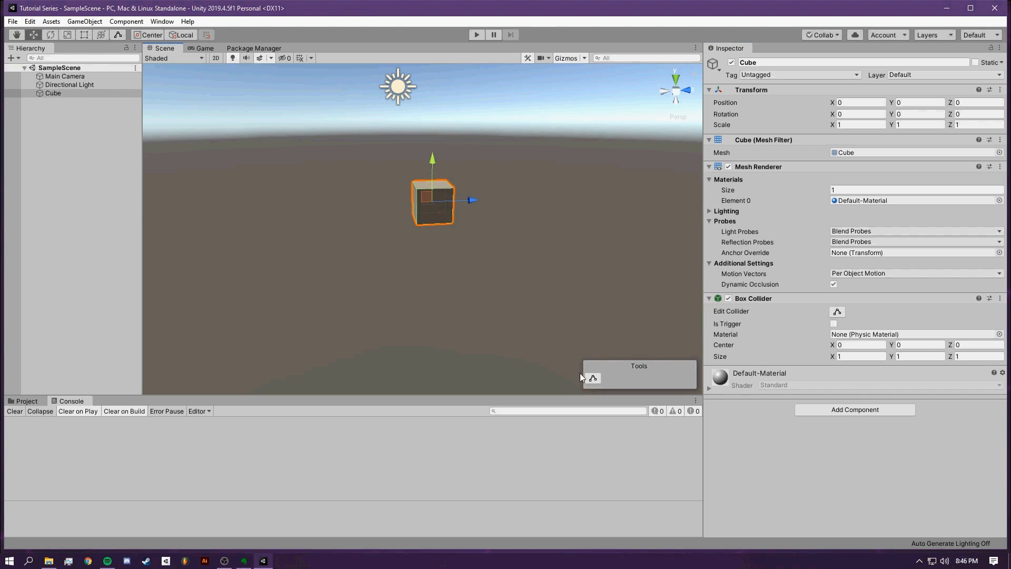
{"action": "left_click", "coordinate": [593, 378]}
{"action": "left_click_drag", "start_coordinate": [415, 204], "coordinate": [328, 206]}
{"action": "key", "text": "ctrl+z"}
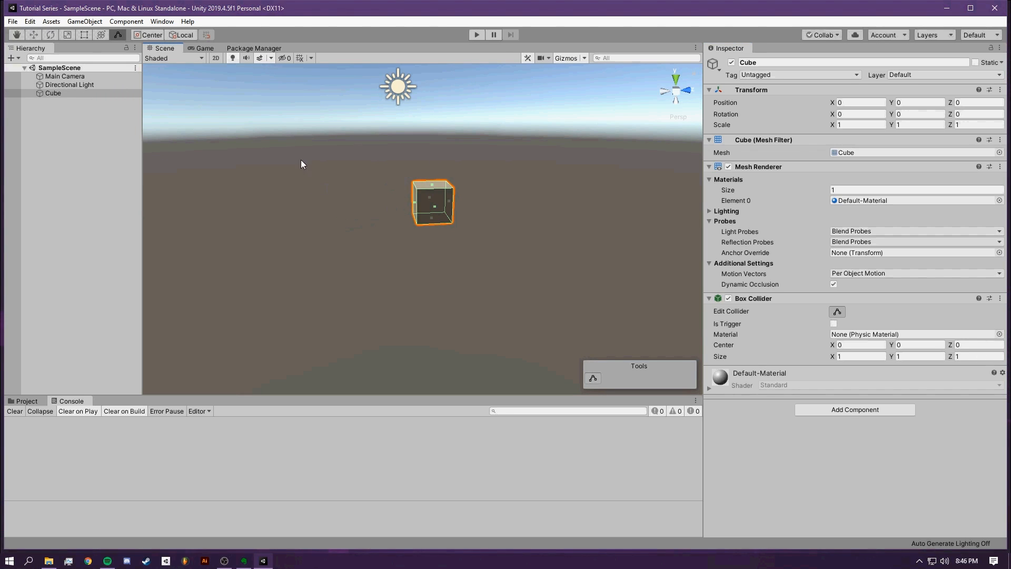
Compare the component tools offered for the scene's objects, ending on Main Camera, and hide the Component Editor Tools
{"action": "left_click", "coordinate": [87, 84]}
{"action": "left_click", "coordinate": [94, 76]}
{"action": "left_click", "coordinate": [90, 85]}
{"action": "left_click", "coordinate": [87, 90]}
{"action": "left_click", "coordinate": [87, 77]}
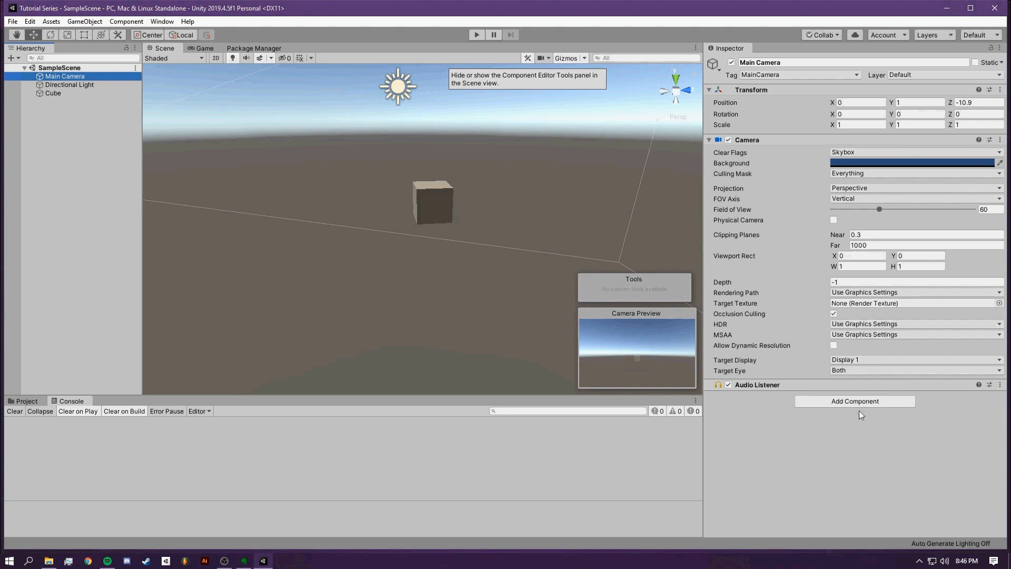
{"action": "left_click", "coordinate": [527, 59]}
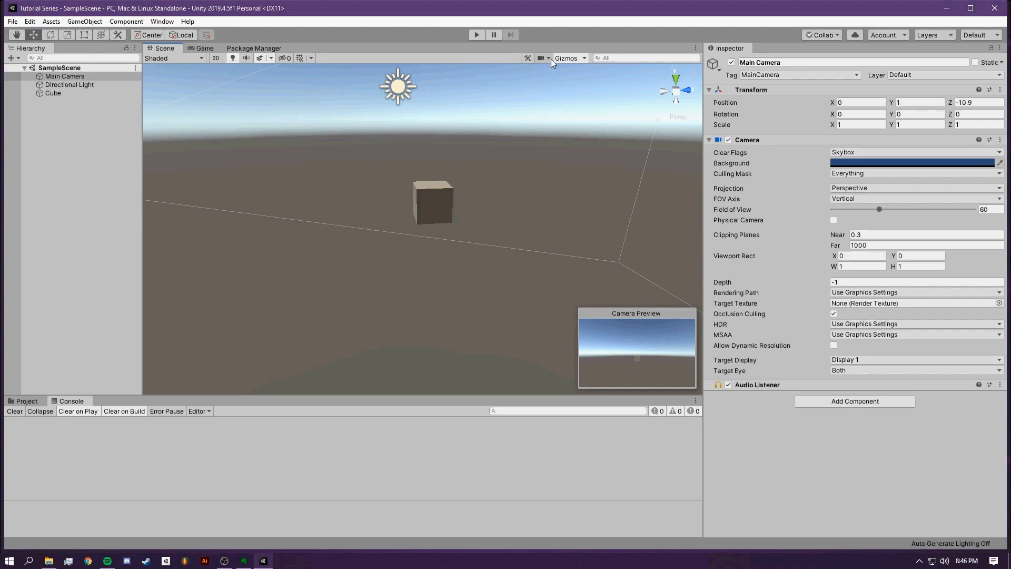
Turn off Dynamic Clipping for the scene camera and check its clipping planes and the view of the cube
{"action": "left_click", "coordinate": [549, 58]}
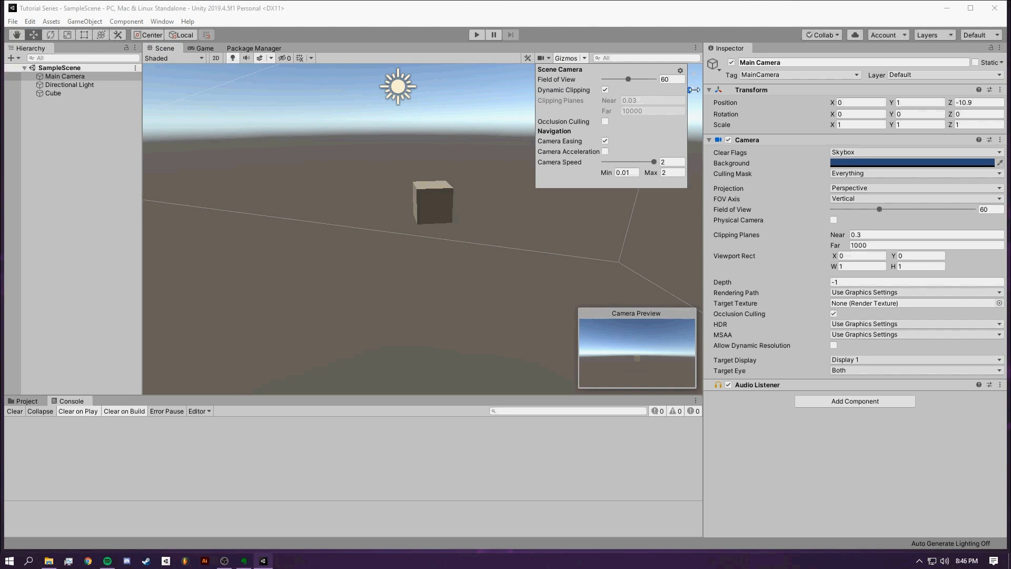
{"action": "left_click", "coordinate": [665, 80]}
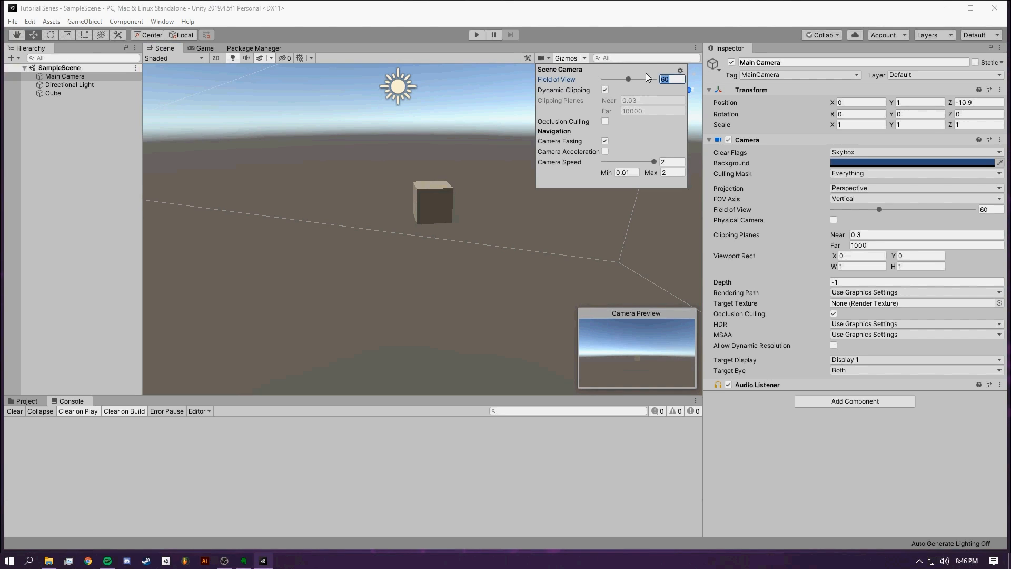
{"action": "left_click", "coordinate": [605, 90]}
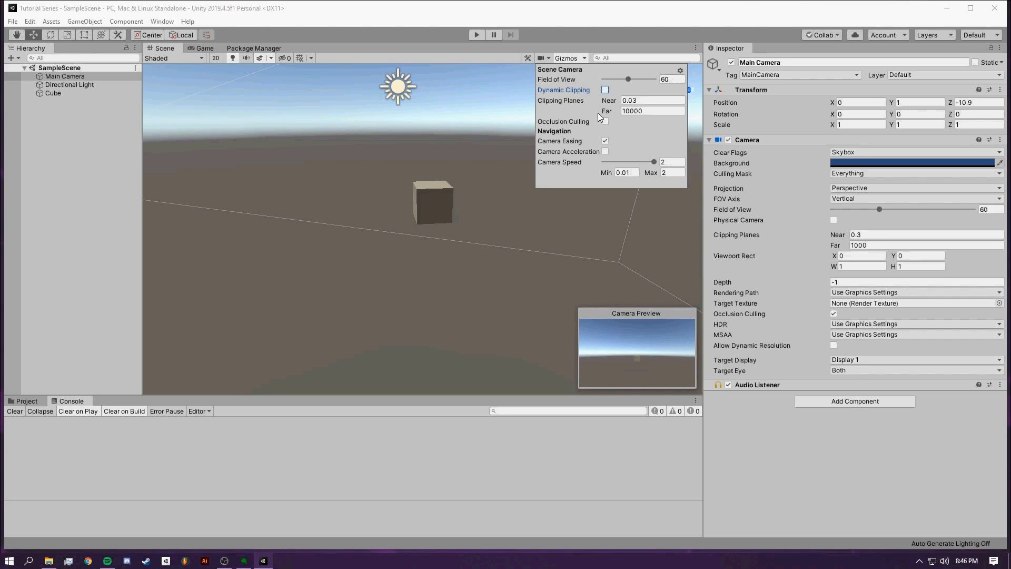
{"action": "right_click_drag", "start_coordinate": [440, 162], "coordinate": [425, 142]}
{"action": "key", "text": "w"}
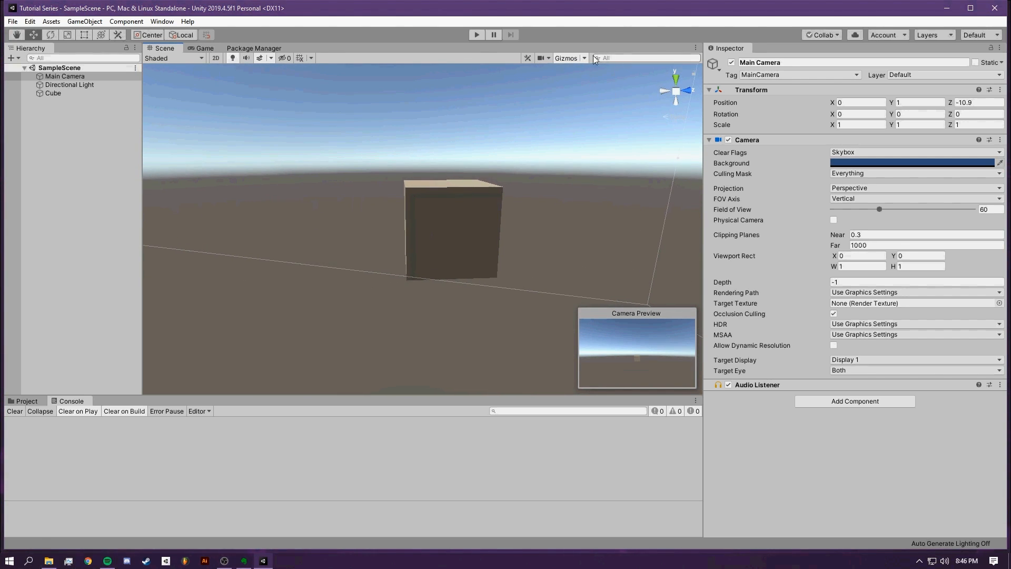
{"action": "left_click", "coordinate": [544, 58]}
{"action": "left_click", "coordinate": [642, 101]}
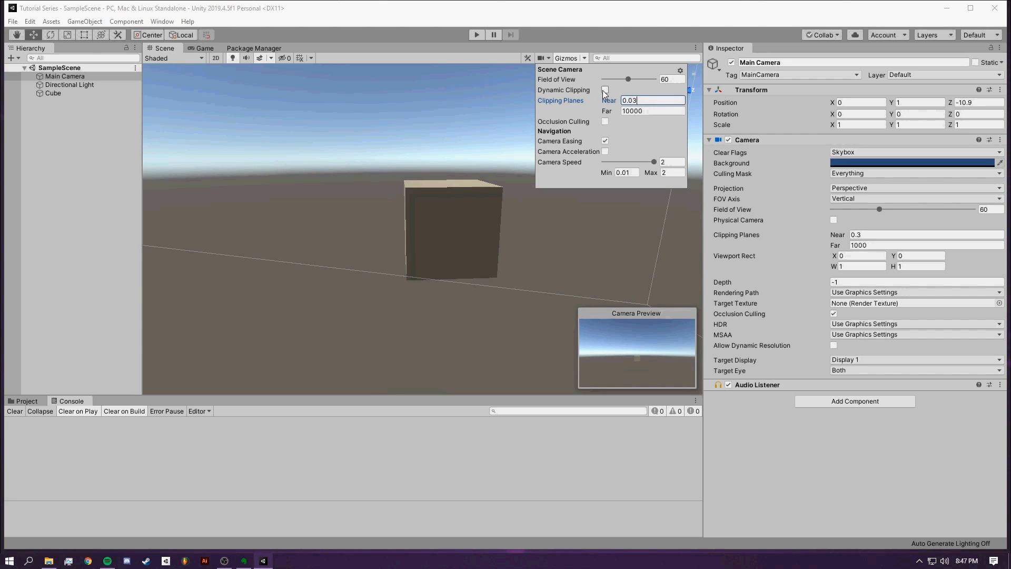
{"action": "right_click_drag", "start_coordinate": [509, 141], "coordinate": [503, 147]}
Review the scene camera's navigation settings and test how the camera moves around the scene
{"action": "left_click", "coordinate": [584, 58]}
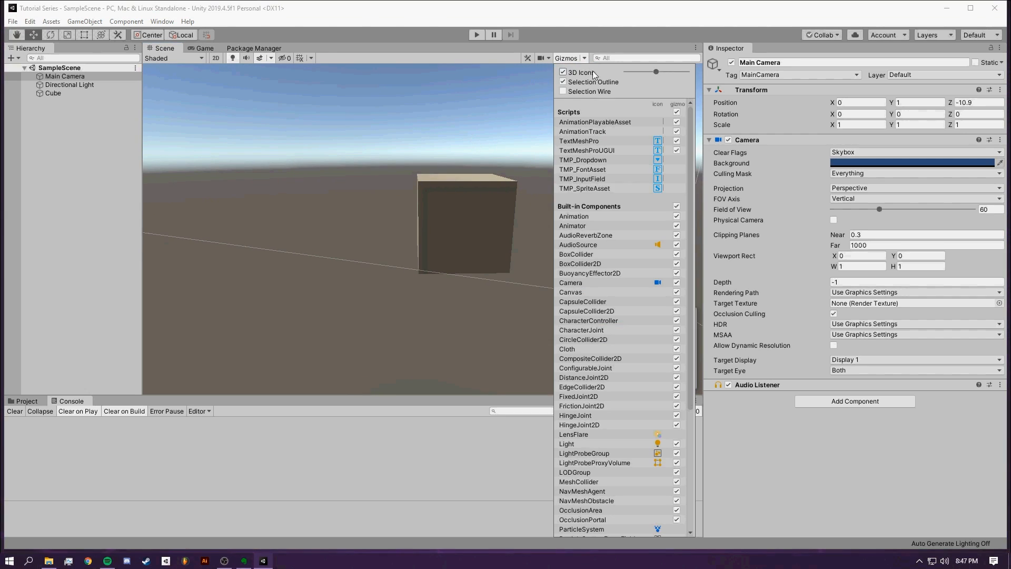
{"action": "left_click", "coordinate": [552, 57]}
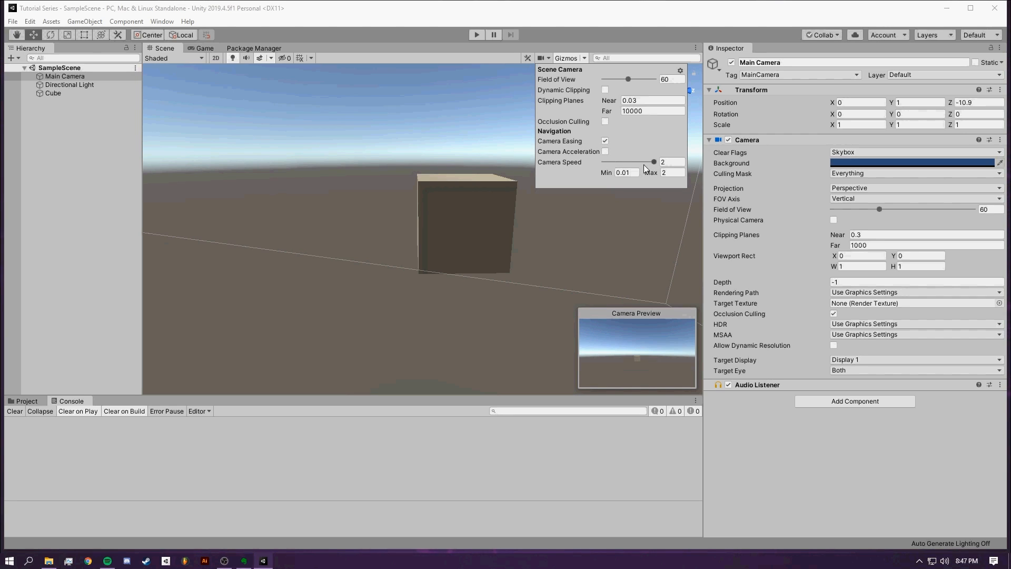
{"action": "right_click_drag", "start_coordinate": [481, 135], "coordinate": [559, 39]}
{"action": "left_click", "coordinate": [567, 58]}
{"action": "left_click", "coordinate": [543, 58]}
{"action": "left_click", "coordinate": [542, 58]}
{"action": "key", "text": "a"}
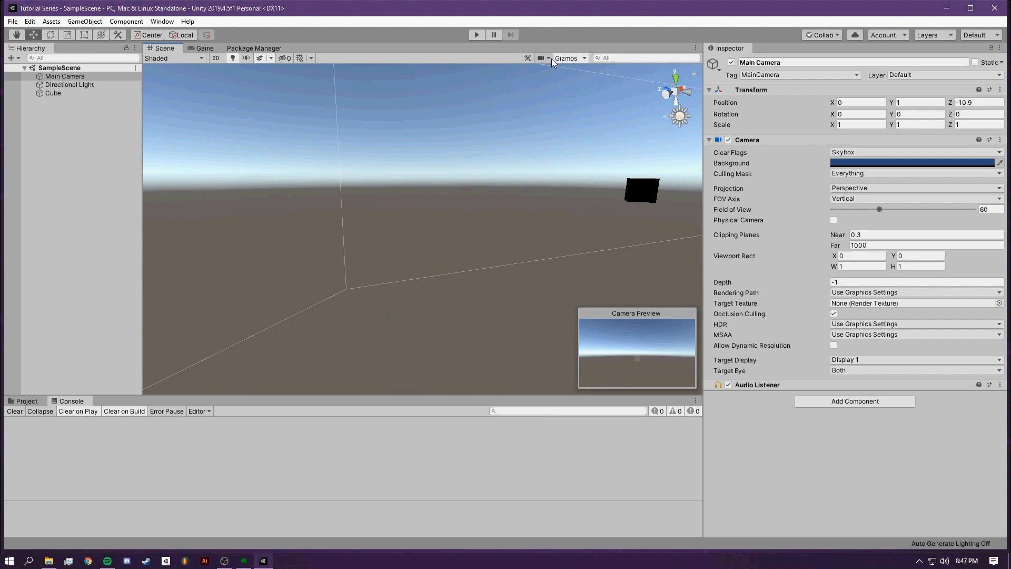
Set the scene camera's maximum speed to 99 and its speed to 57, and test the movement
{"action": "left_click", "coordinate": [548, 59]}
{"action": "left_click", "coordinate": [605, 152]}
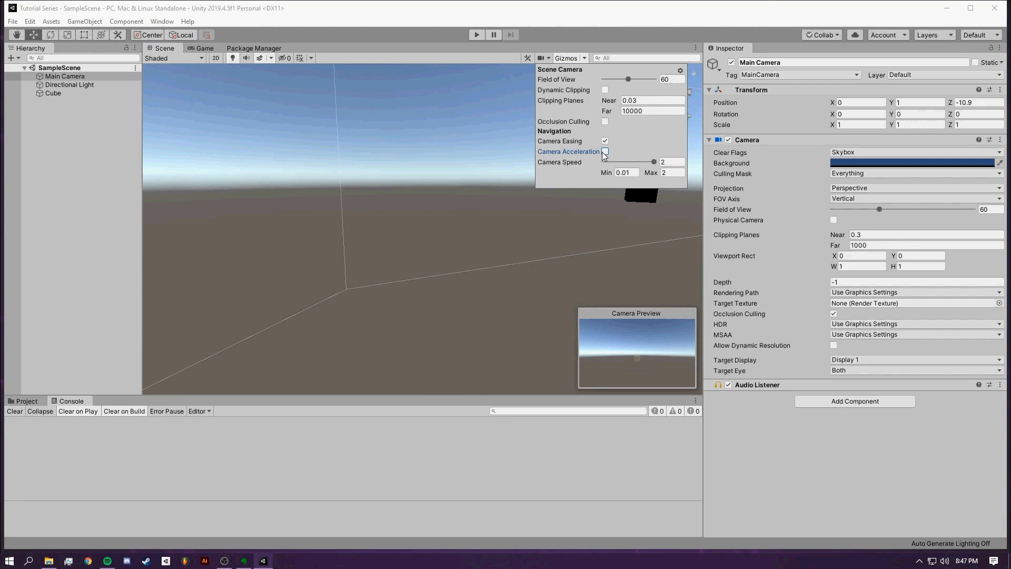
{"action": "left_click", "coordinate": [673, 172]}
{"action": "type", "text": "100"}
{"action": "left_click_drag", "start_coordinate": [613, 163], "coordinate": [623, 163]}
{"action": "right_click_drag", "start_coordinate": [508, 157], "coordinate": [585, 95]}
{"action": "key", "text": "s"}
{"action": "key", "text": "w"}
{"action": "left_click", "coordinate": [584, 58]}
{"action": "left_click", "coordinate": [547, 59]}
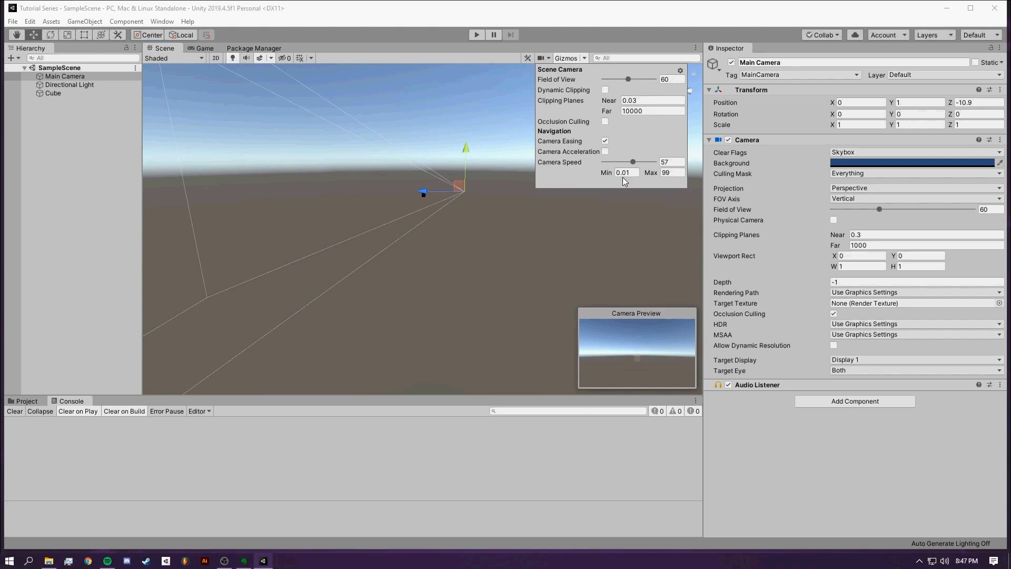
Hide and show all gizmos in the scene view several times, leaving them visible
{"action": "left_click", "coordinate": [585, 58]}
{"action": "left_click", "coordinate": [584, 58]}
{"action": "left_click", "coordinate": [585, 58]}
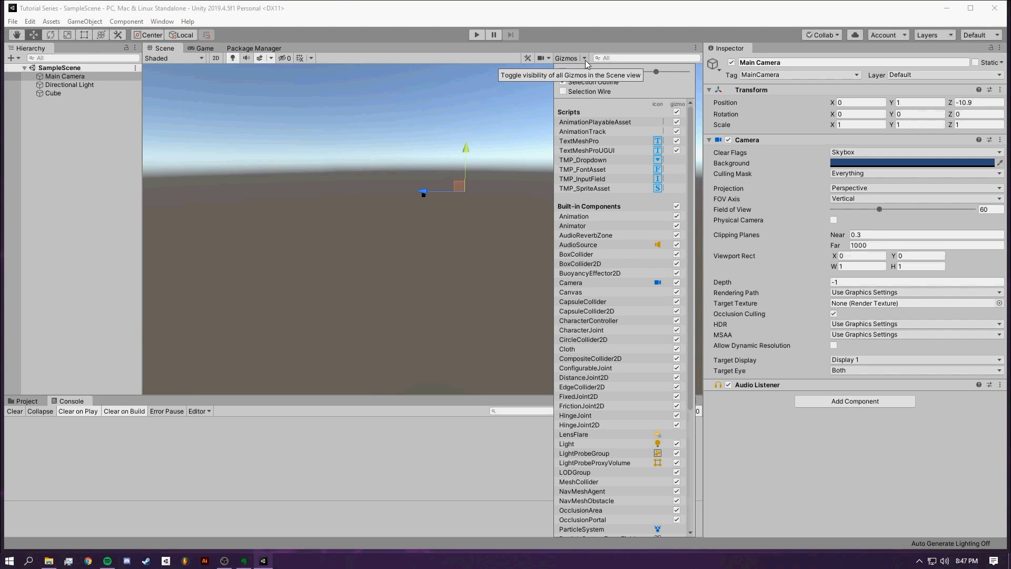
{"action": "left_click", "coordinate": [567, 42]}
{"action": "right_click_drag", "start_coordinate": [571, 135], "coordinate": [585, 124]}
{"action": "left_click", "coordinate": [561, 58]}
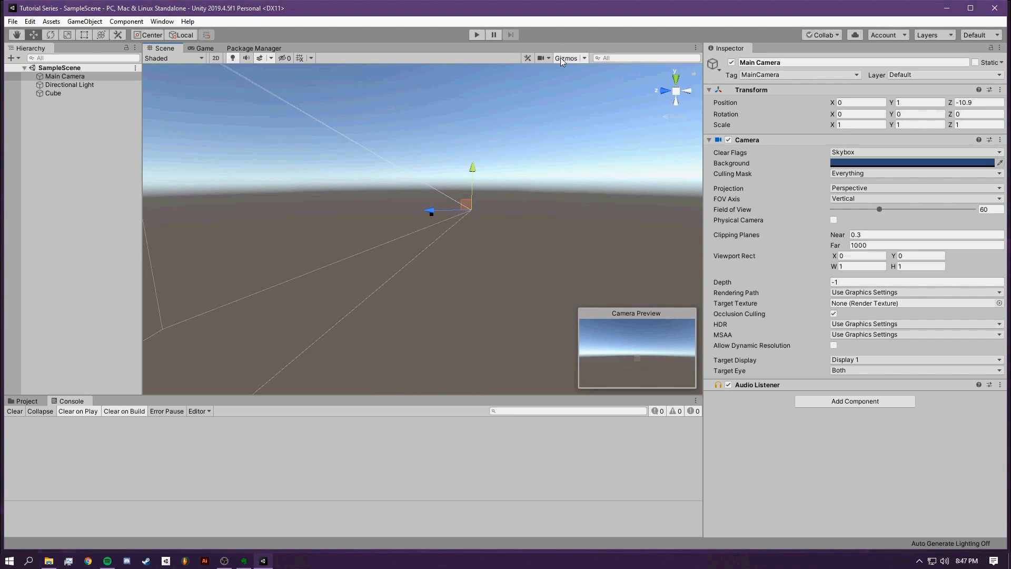
{"action": "left_click", "coordinate": [564, 58]}
{"action": "left_click", "coordinate": [564, 58]}
{"action": "left_click", "coordinate": [564, 58]}
{"action": "left_click", "coordinate": [564, 58]}
{"action": "right_click_drag", "start_coordinate": [592, 123], "coordinate": [500, 173]}
{"action": "key", "text": "w"}
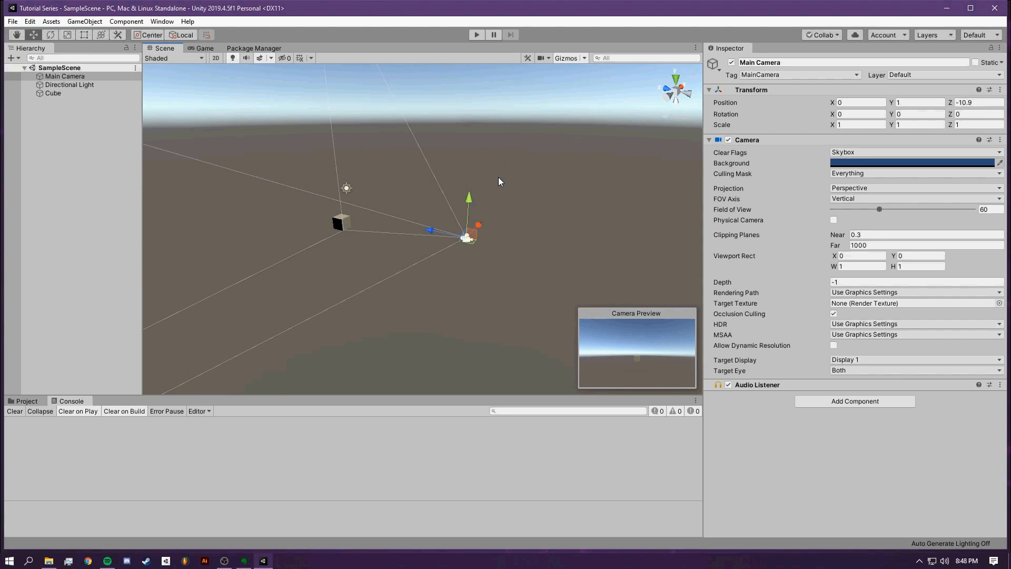
Look through the per-component gizmo list, hide the Camera component's gizmo, and show it again
{"action": "left_click", "coordinate": [88, 561]}
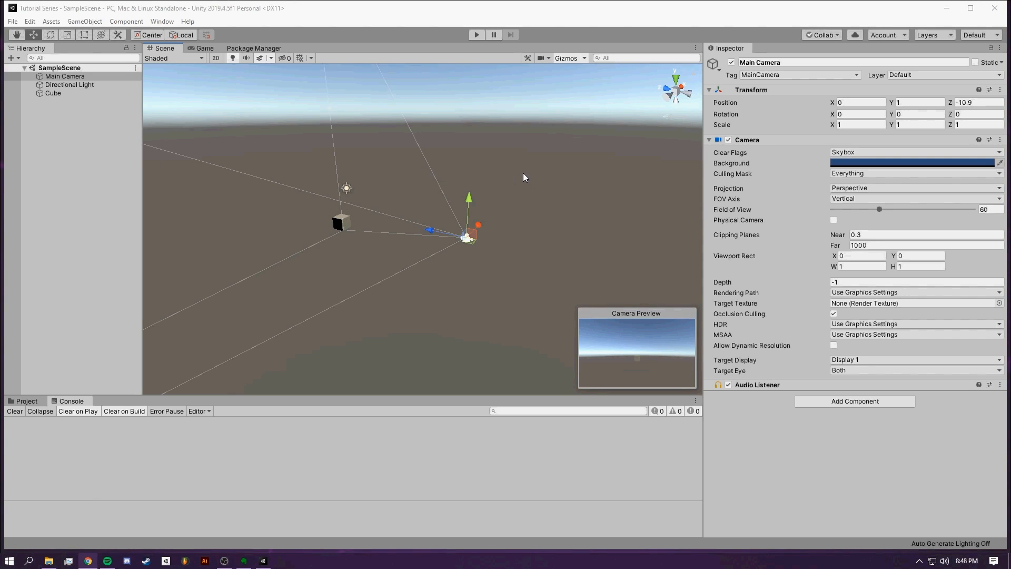
{"action": "left_click", "coordinate": [584, 58]}
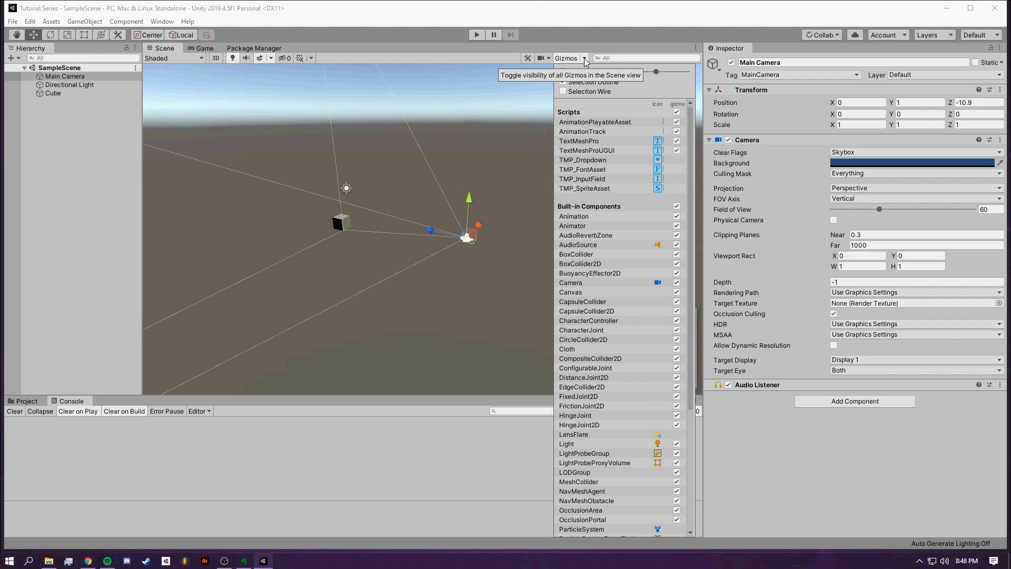
{"action": "left_click", "coordinate": [585, 59]}
{"action": "left_click", "coordinate": [585, 59]}
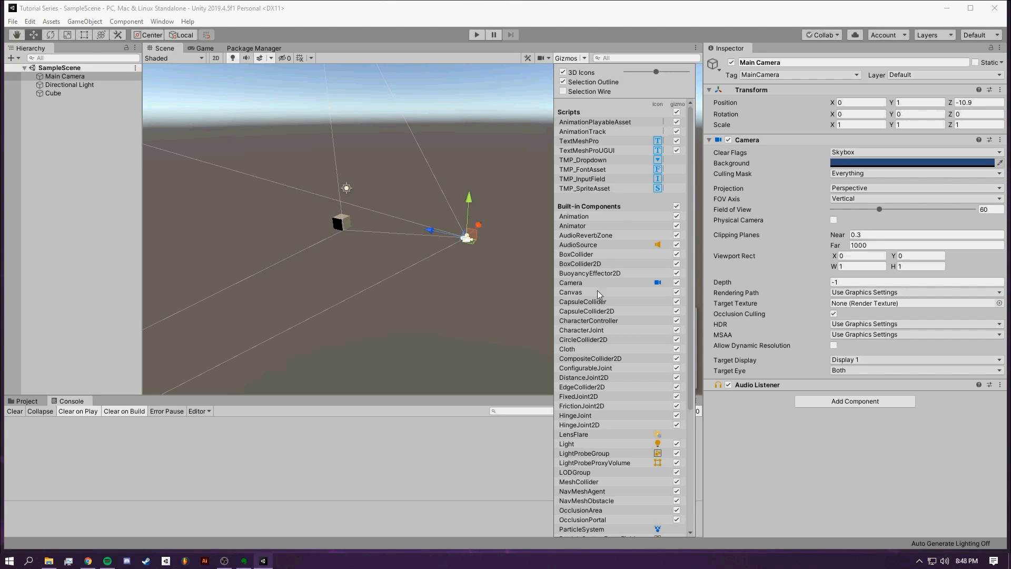
{"action": "scroll", "coordinate": [600, 310], "scroll_direction": "down", "scroll_amount": 6}
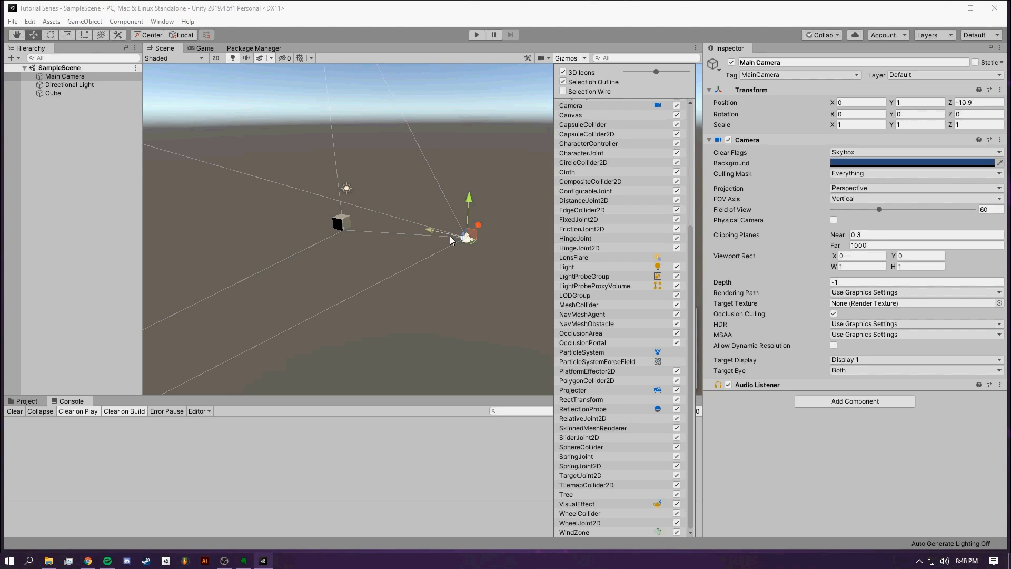
{"action": "scroll", "coordinate": [593, 360], "scroll_direction": "up", "scroll_amount": 5}
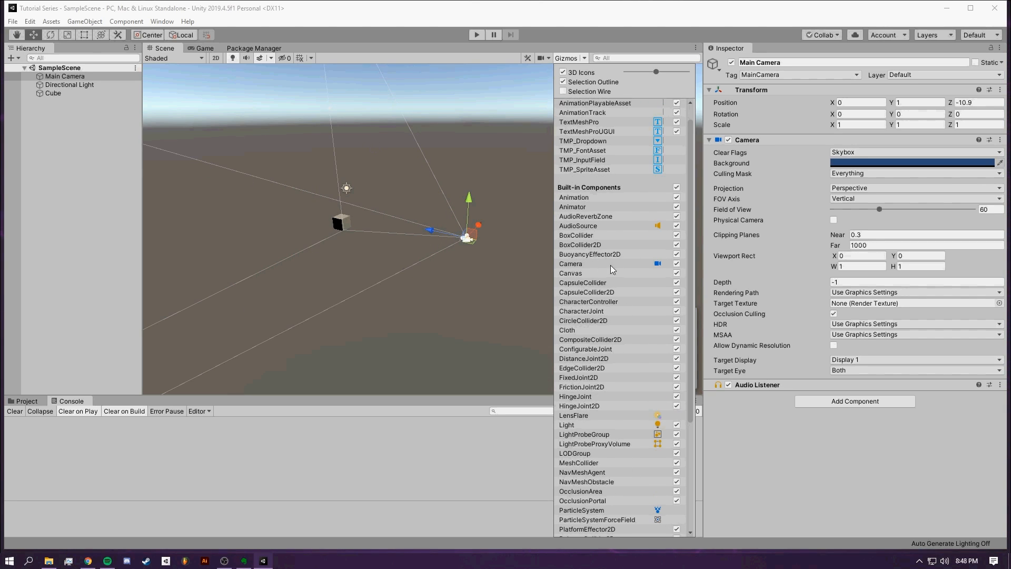
{"action": "left_click", "coordinate": [676, 264]}
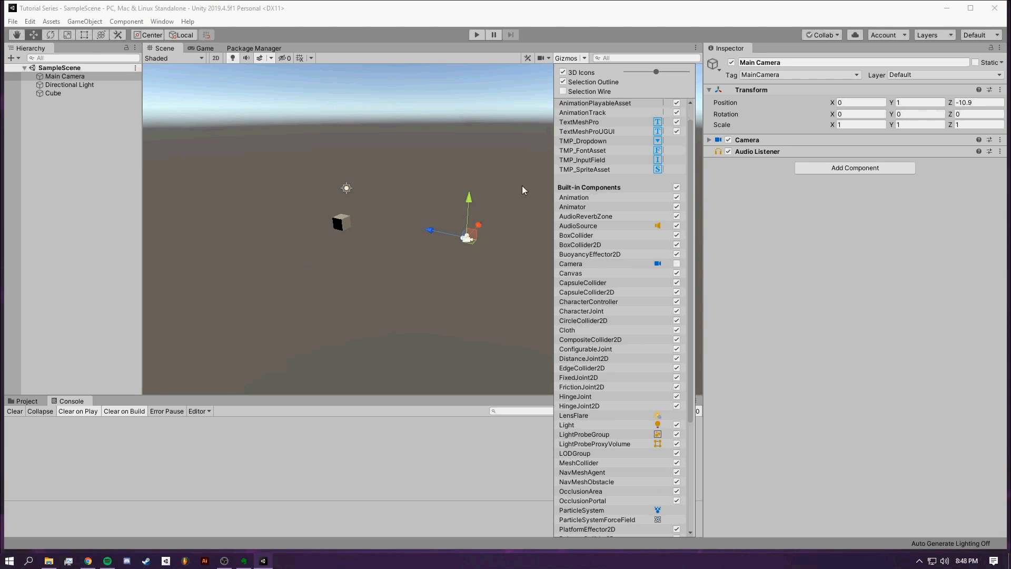
{"action": "left_click", "coordinate": [676, 264]}
{"action": "scroll", "coordinate": [675, 274], "scroll_direction": "down", "scroll_amount": 5}
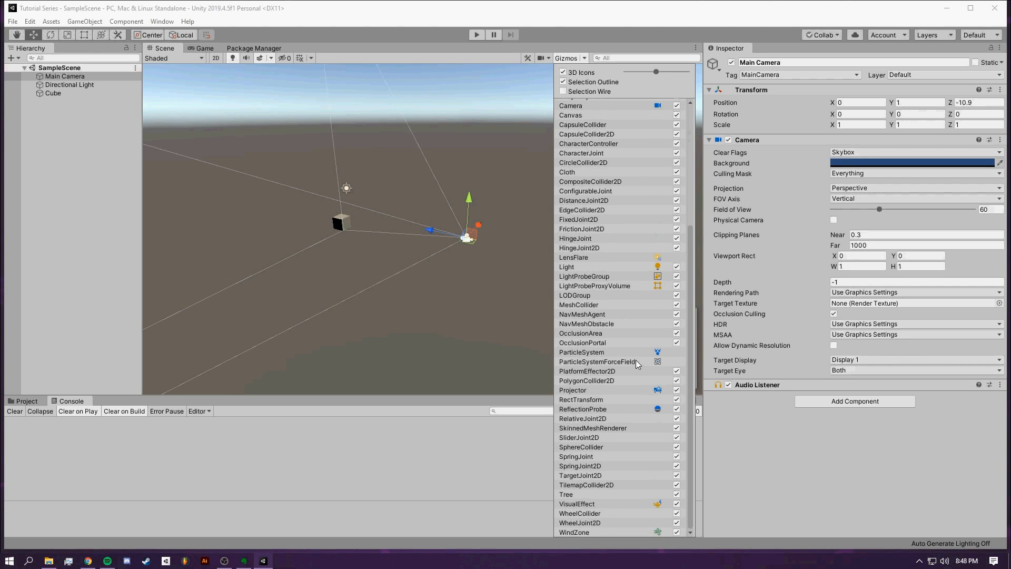
{"action": "scroll", "coordinate": [653, 258], "scroll_direction": "up", "scroll_amount": 5}
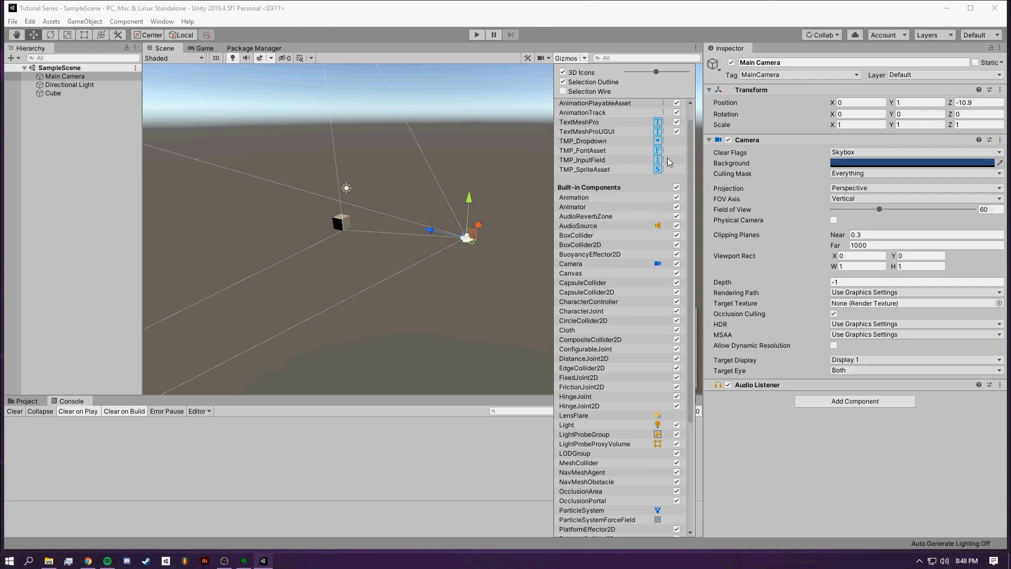